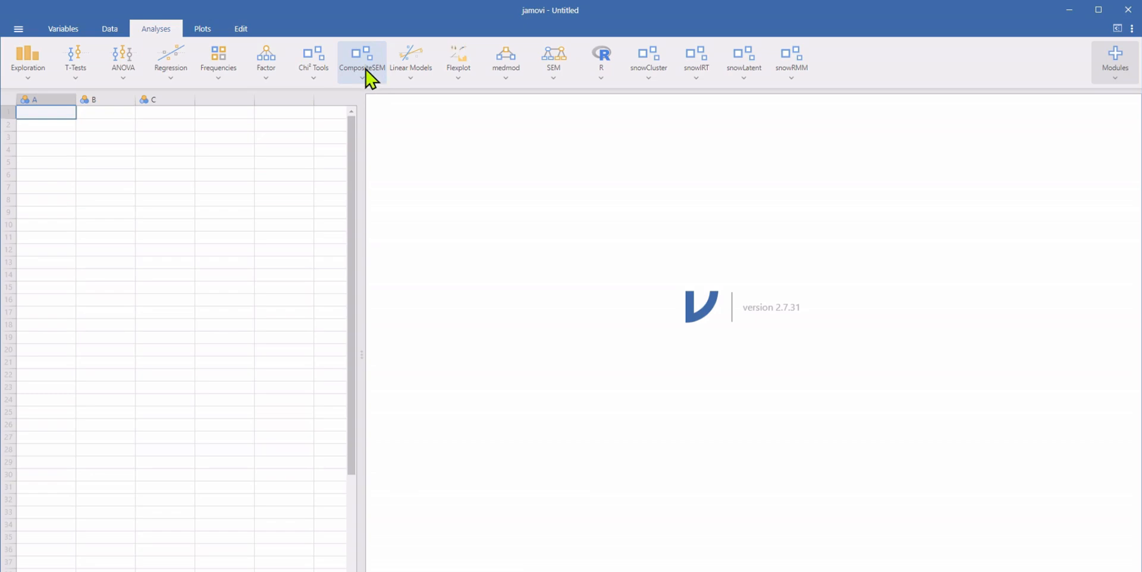
Step: Find the CompositeSEM module in the jamovi library by searching for "composite" and update it to version 1.4.0
{"action": "left_click", "coordinate": [1121, 60]}
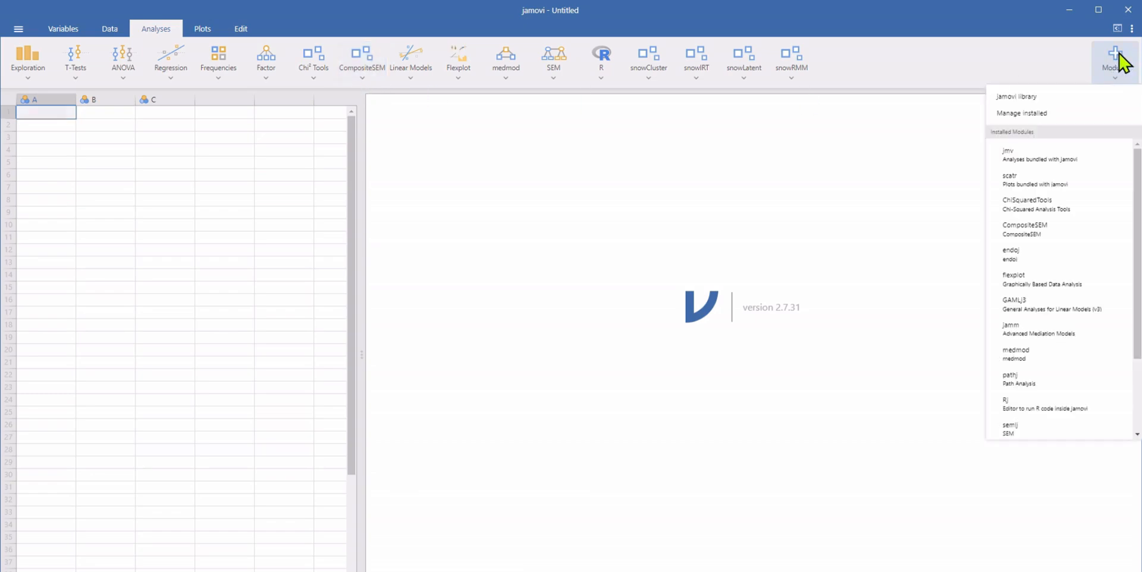
{"action": "left_click", "coordinate": [1032, 98]}
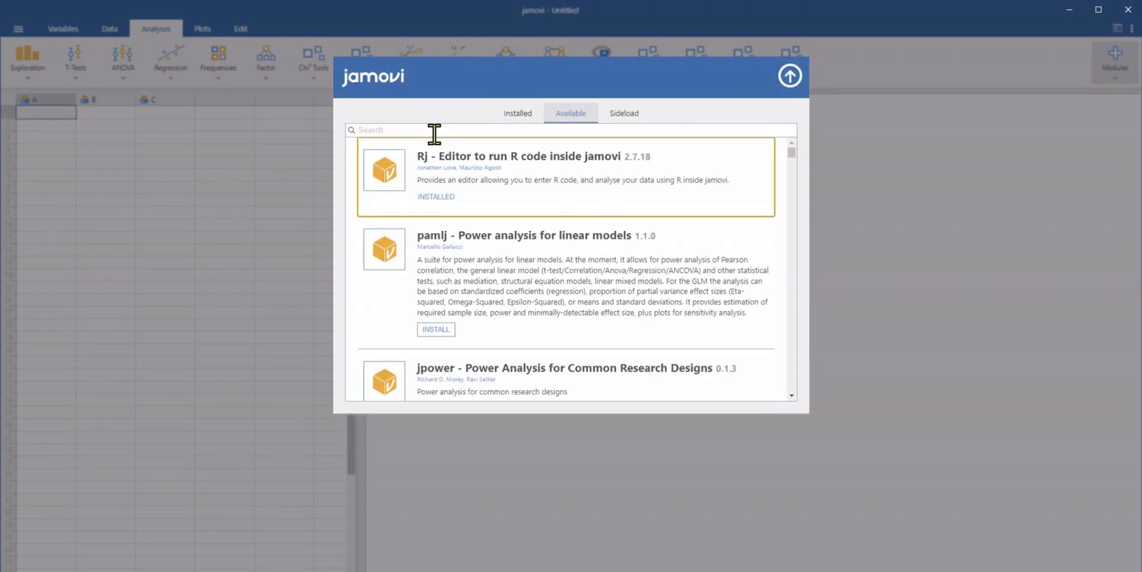
{"action": "left_click", "coordinate": [435, 130]}
{"action": "type", "text": "composite"}
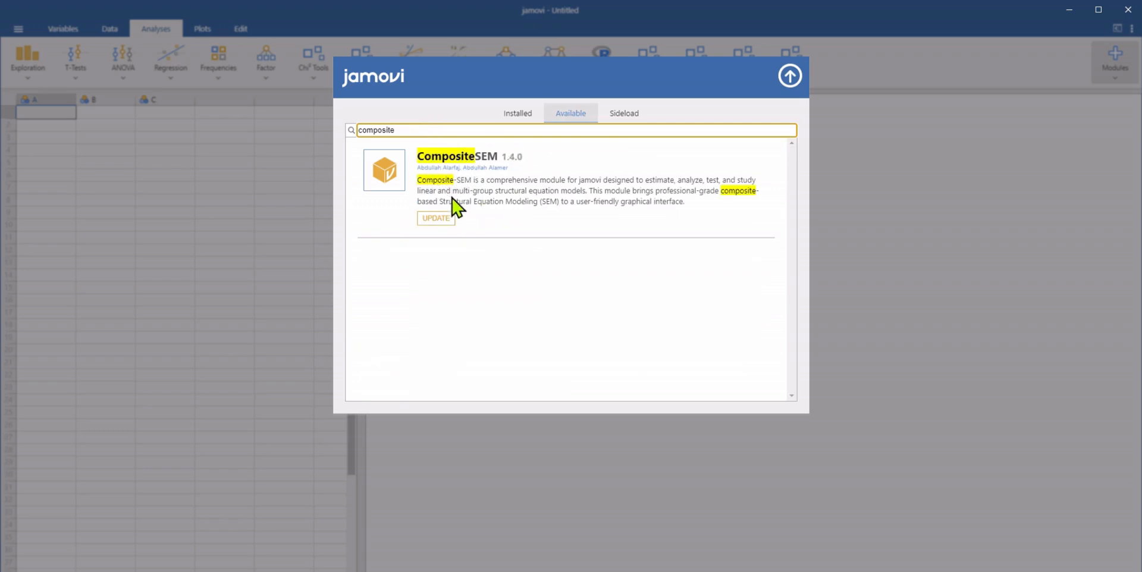
{"action": "left_click", "coordinate": [433, 220]}
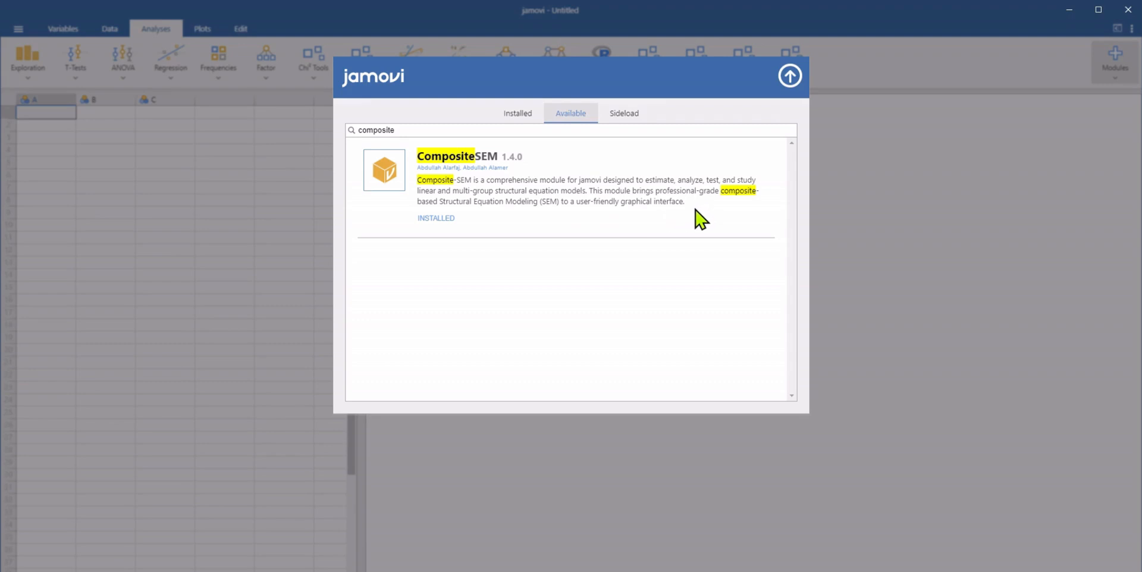
{"action": "key", "text": "Escape"}
Step: Open the data file "Customer Satisfaction_CSV 305Datasheet for FDP.omv" from the R workspace folder
{"action": "left_click", "coordinate": [16, 31]}
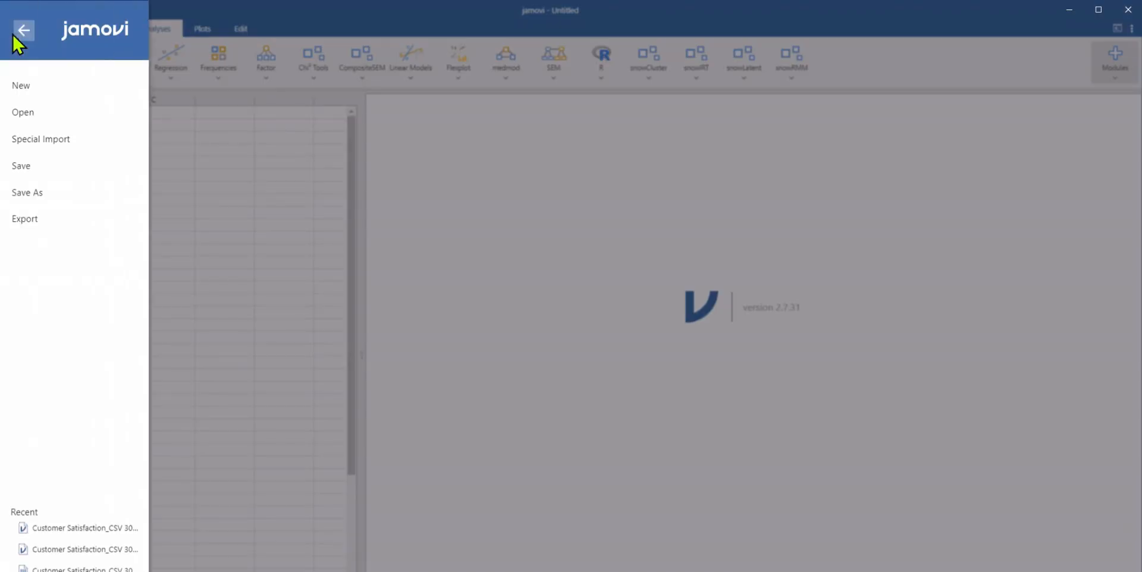
{"action": "left_click", "coordinate": [62, 119]}
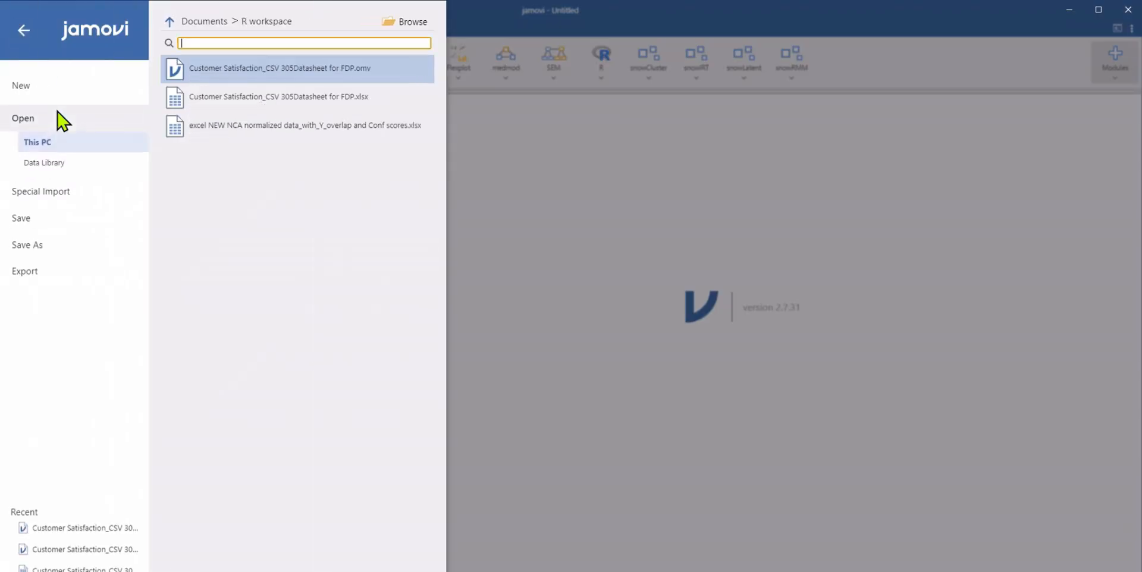
{"action": "left_click", "coordinate": [311, 73]}
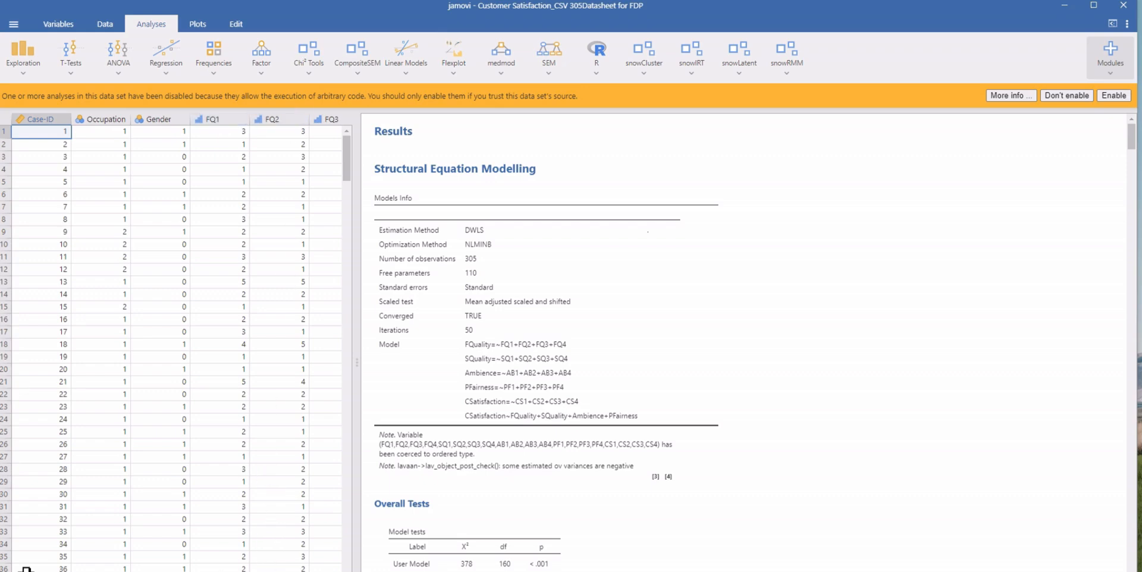
Step: Examine the dataset's indicator columns for the FQ, SQ, AB, PF and CS items
{"action": "scroll", "coordinate": [177, 342], "scroll_direction": "right", "scroll_amount": 3}
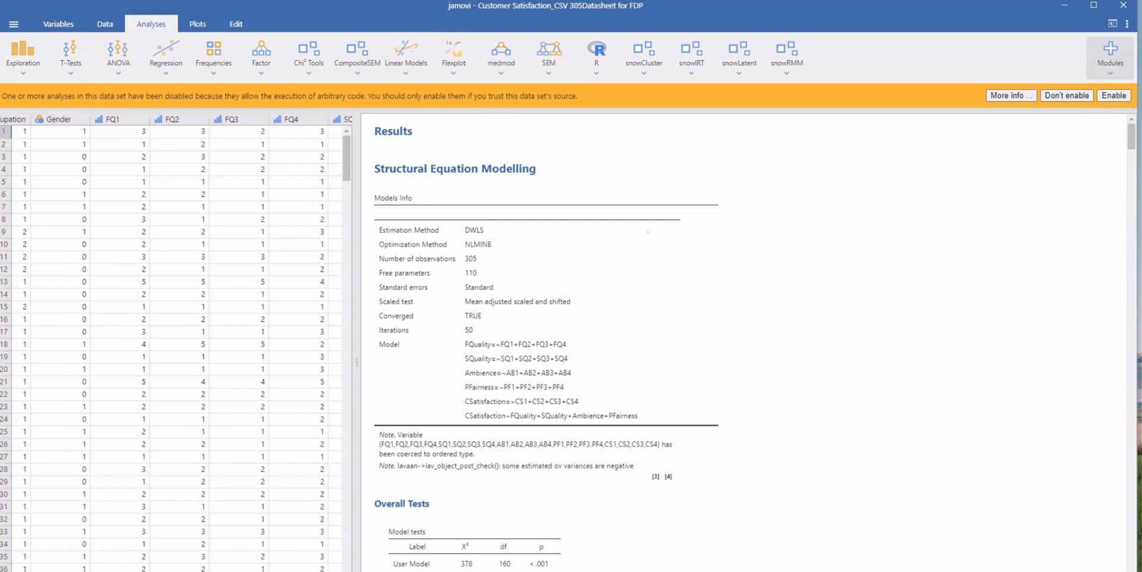
{"action": "scroll", "coordinate": [176, 343], "scroll_direction": "right", "scroll_amount": 1}
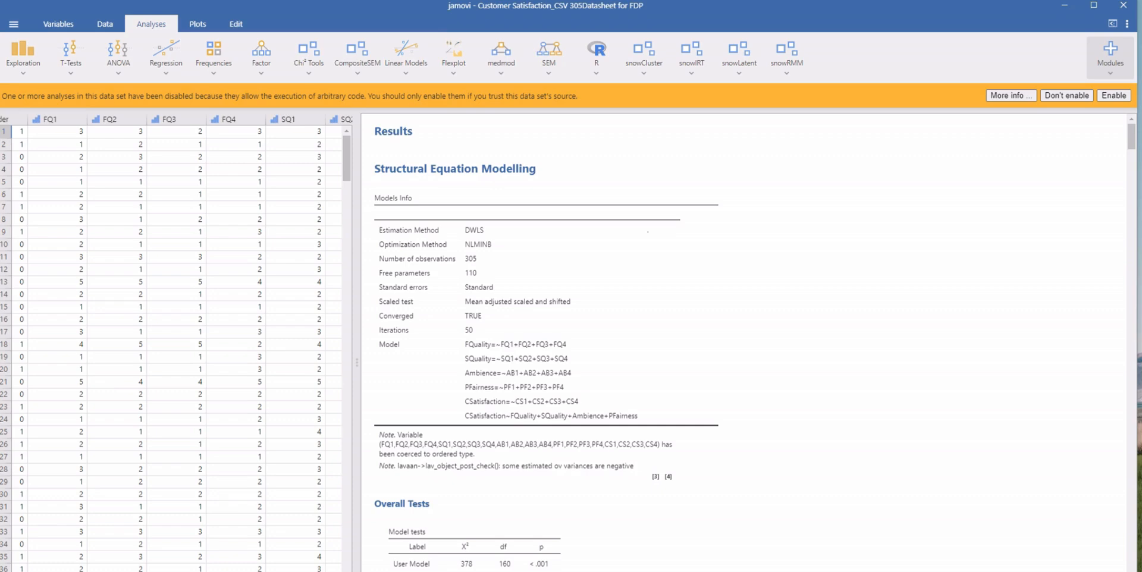
{"action": "scroll", "coordinate": [177, 343], "scroll_direction": "right", "scroll_amount": 4}
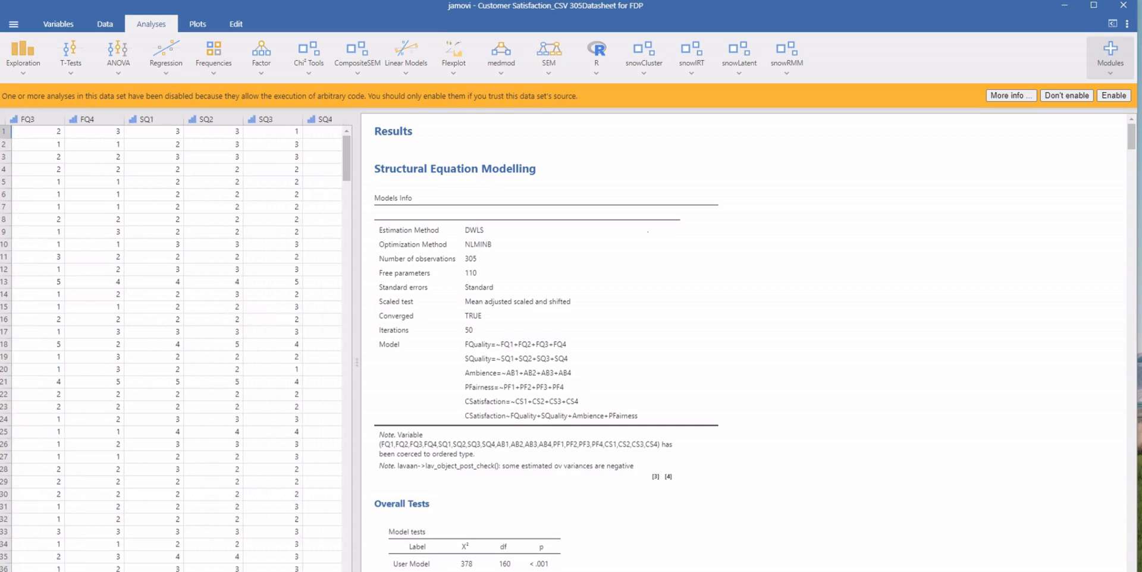
{"action": "scroll", "coordinate": [177, 343], "scroll_direction": "right", "scroll_amount": 1}
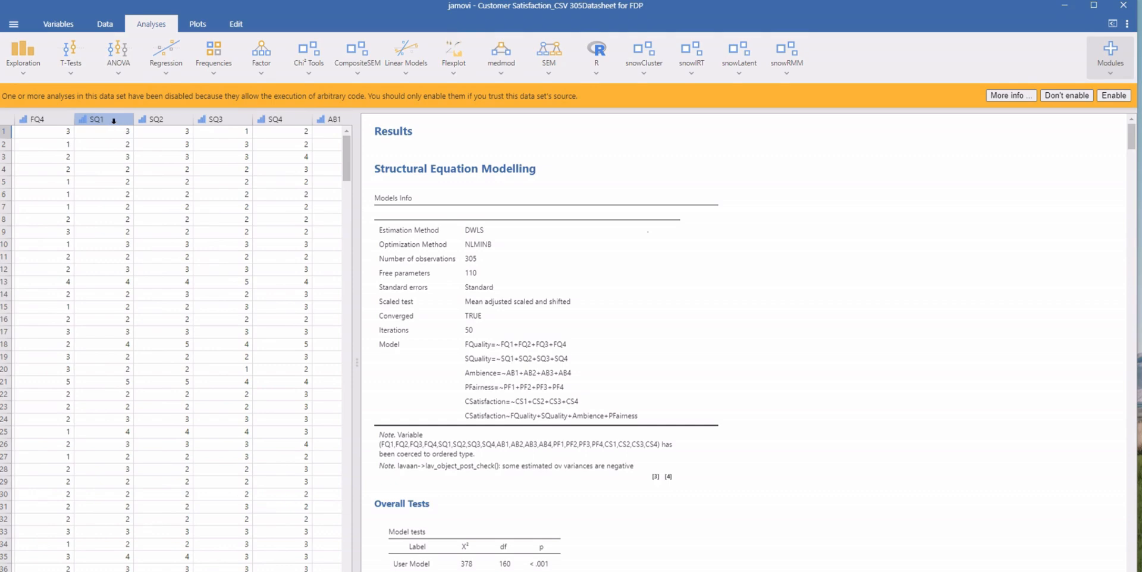
{"action": "scroll", "coordinate": [177, 343], "scroll_direction": "right", "scroll_amount": 1}
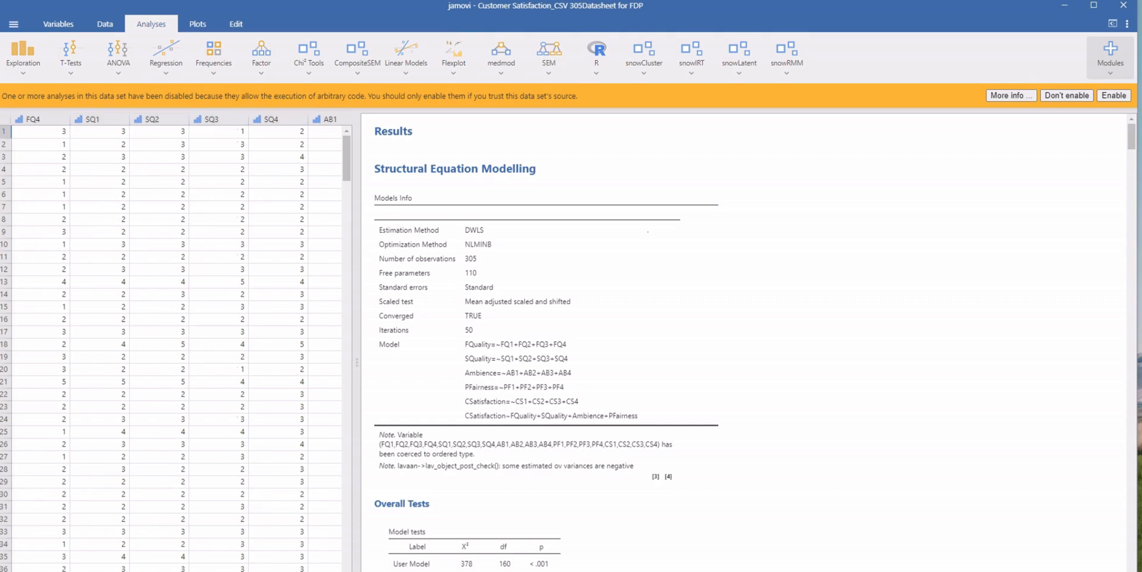
{"action": "scroll", "coordinate": [173, 232], "scroll_direction": "right", "scroll_amount": 5}
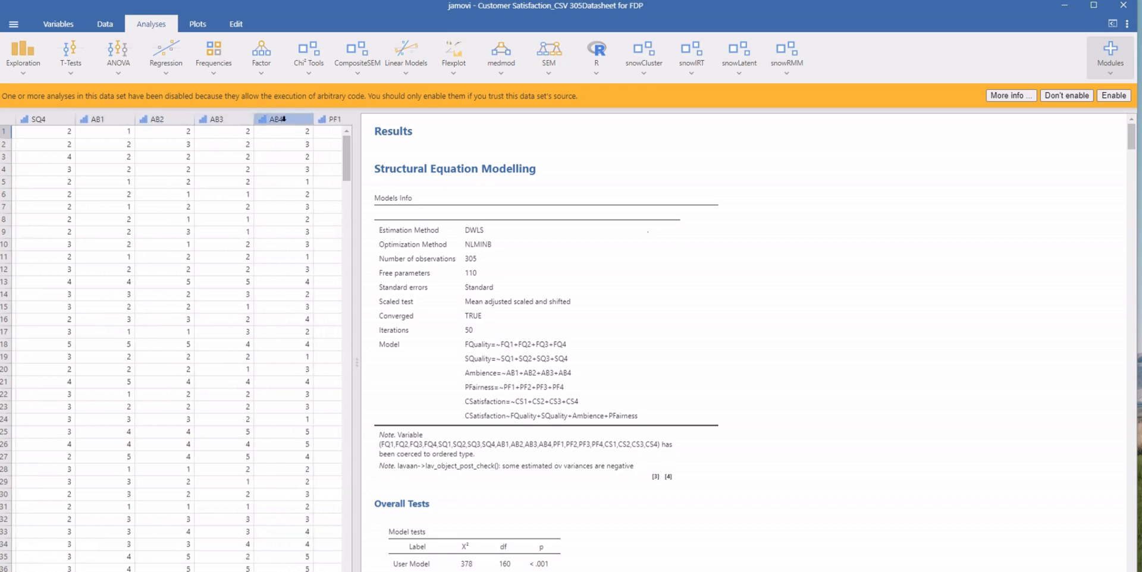
{"action": "scroll", "coordinate": [177, 342], "scroll_direction": "right", "scroll_amount": 3}
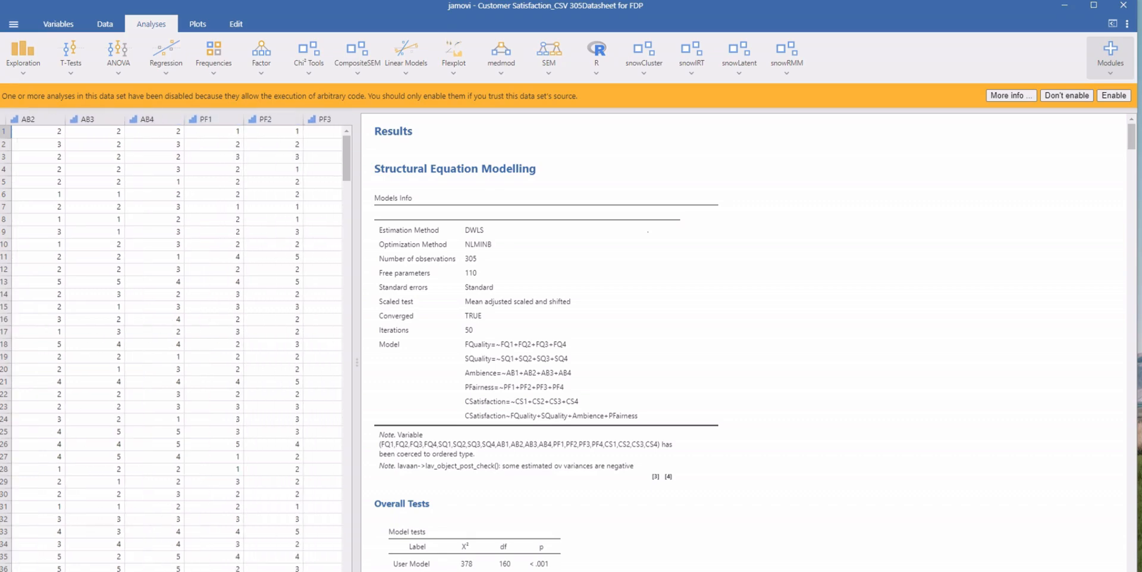
{"action": "scroll", "coordinate": [173, 343], "scroll_direction": "right", "scroll_amount": 3}
{"action": "scroll", "coordinate": [177, 343], "scroll_direction": "right", "scroll_amount": 3}
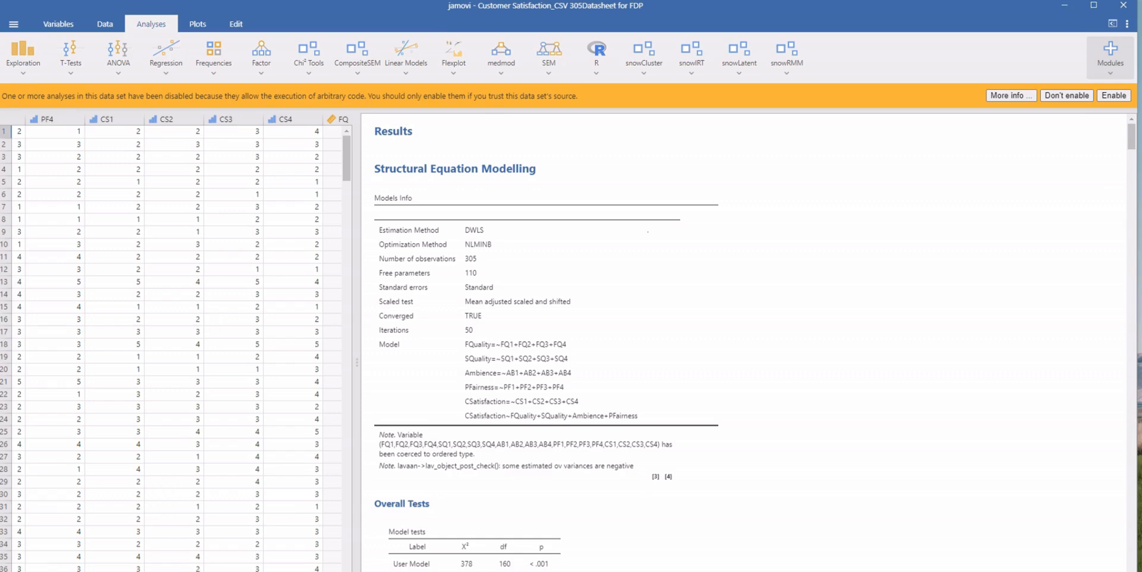
{"action": "scroll", "coordinate": [176, 345], "scroll_direction": "left", "scroll_amount": 3}
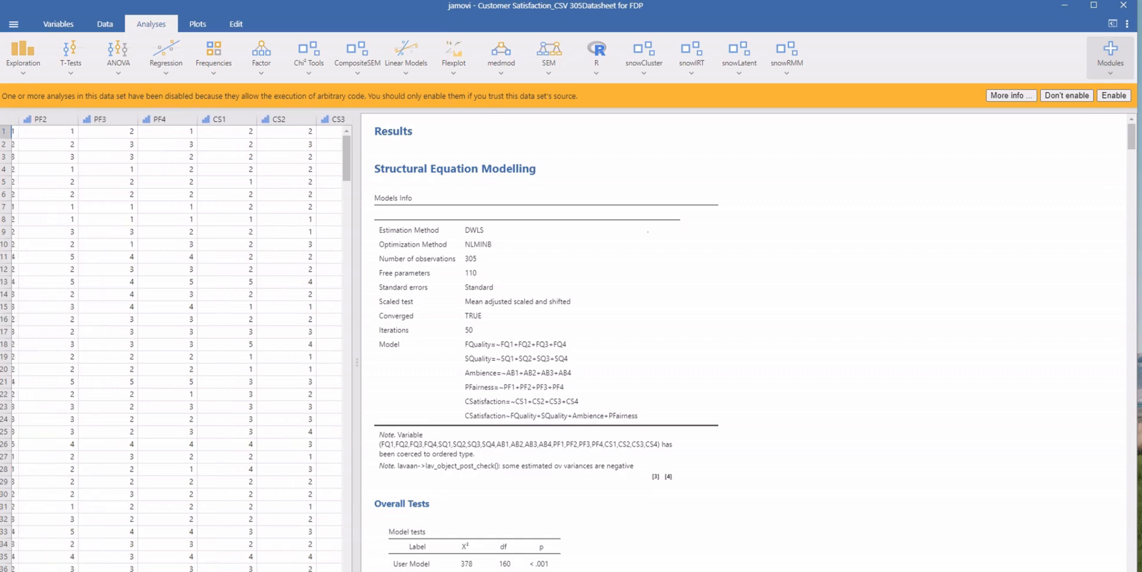
{"action": "scroll", "coordinate": [176, 345], "scroll_direction": "left", "scroll_amount": 1}
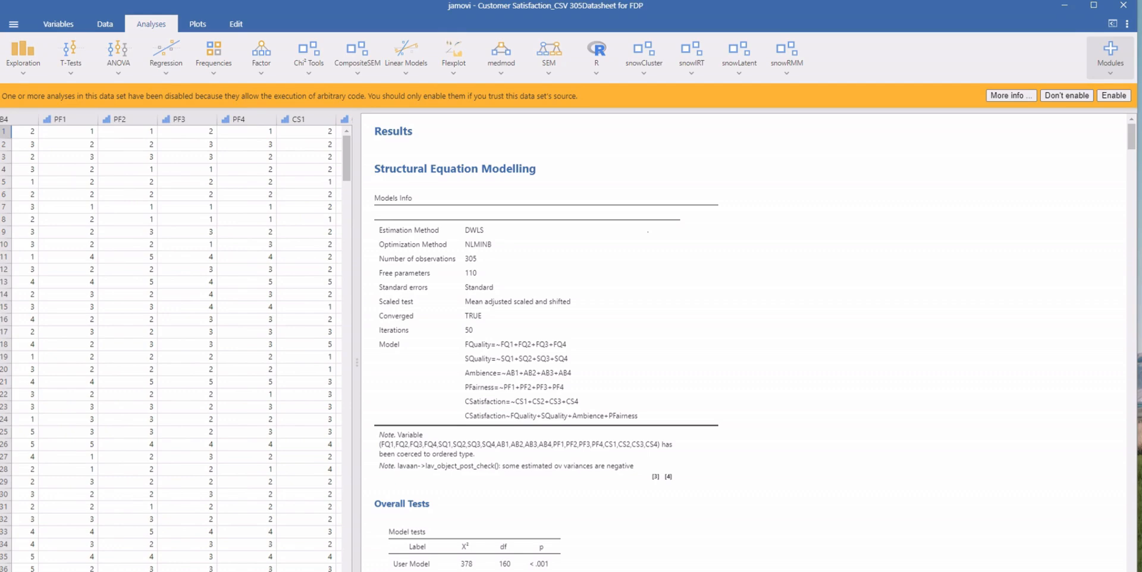
{"action": "scroll", "coordinate": [177, 345], "scroll_direction": "left", "scroll_amount": 3}
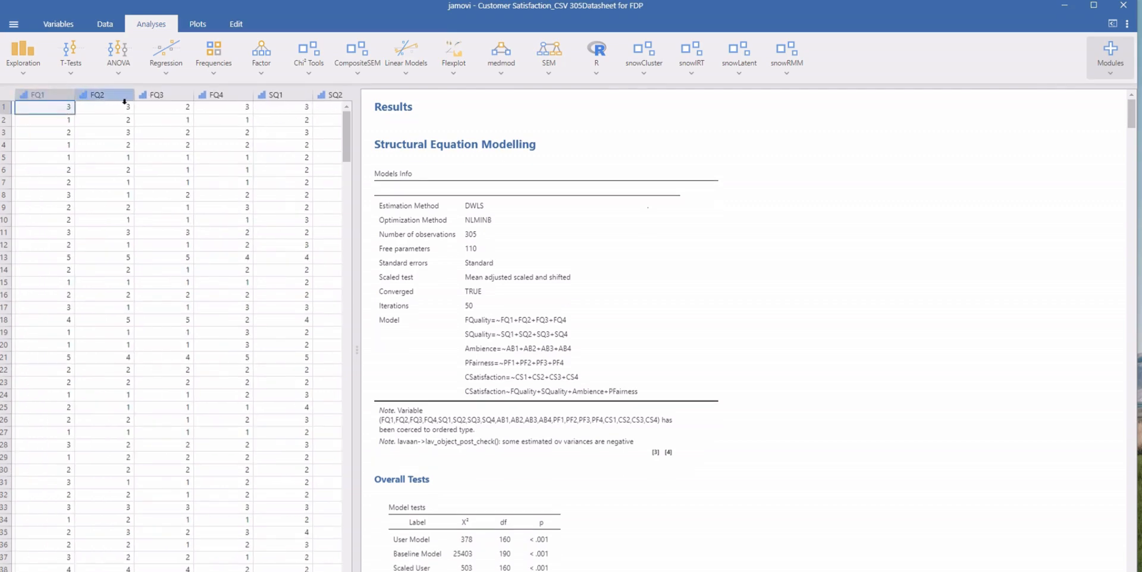
Step: Inspect the measure type options in the variable setup of FQ1, leaving the setting as it is
{"action": "left_click", "coordinate": [42, 93]}
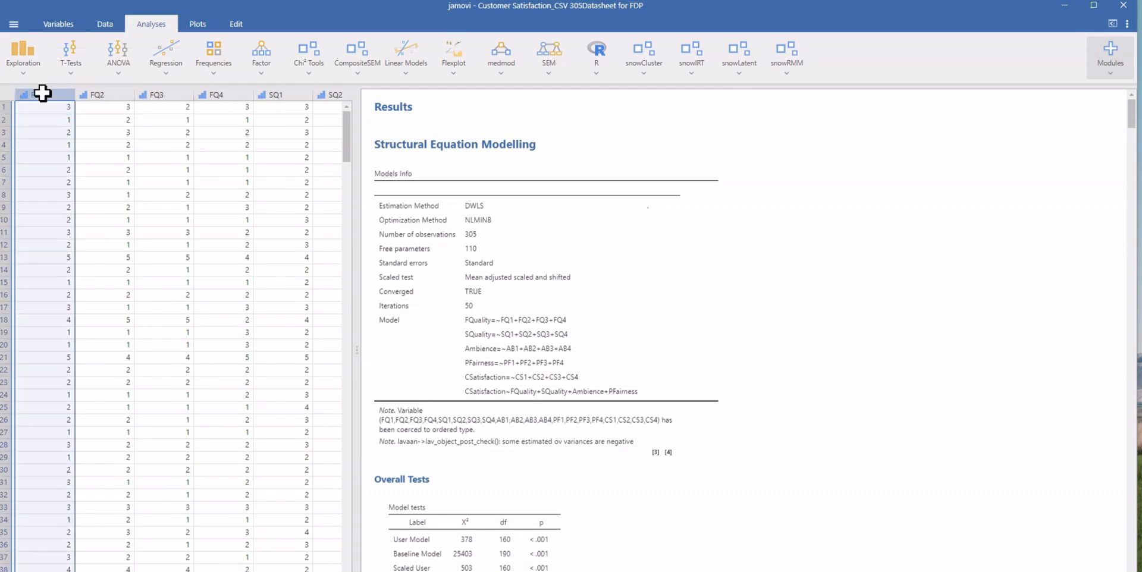
{"action": "double_click", "coordinate": [43, 94]}
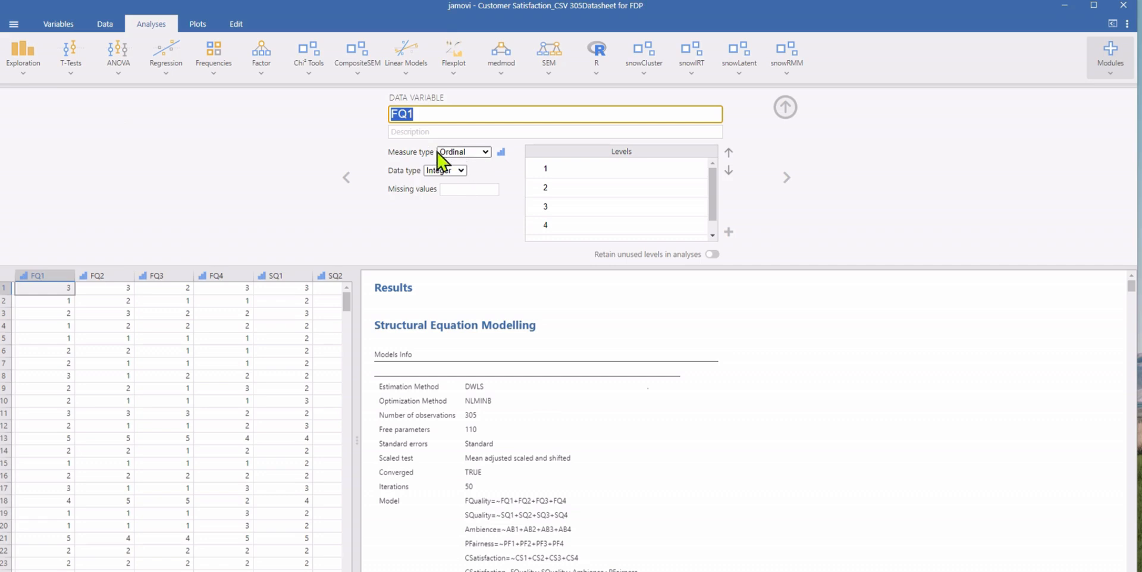
{"action": "left_click", "coordinate": [485, 153]}
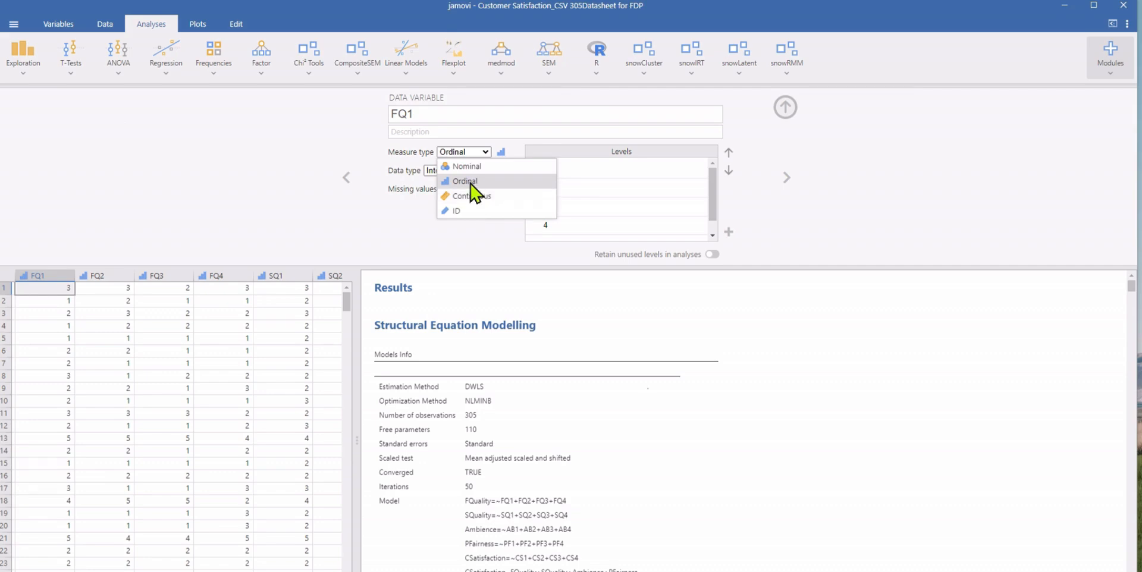
{"action": "left_click", "coordinate": [786, 109]}
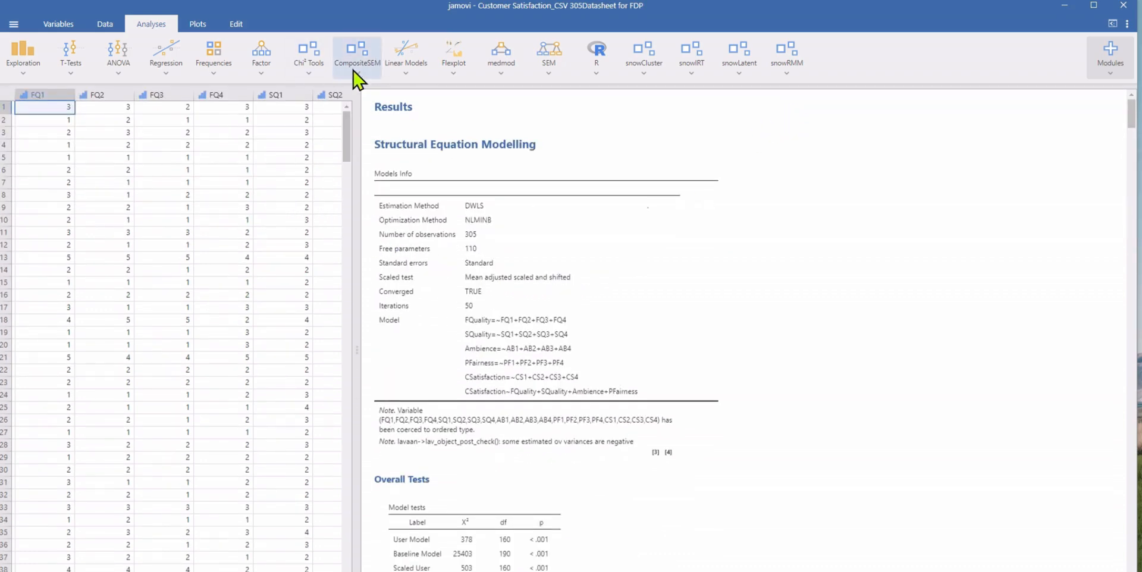
Step: Start a CompositeSEM analysis and define the first latent construct as FQuality with indicators FQ1, FQ2, FQ3 and FQ4
{"action": "left_click", "coordinate": [359, 77]}
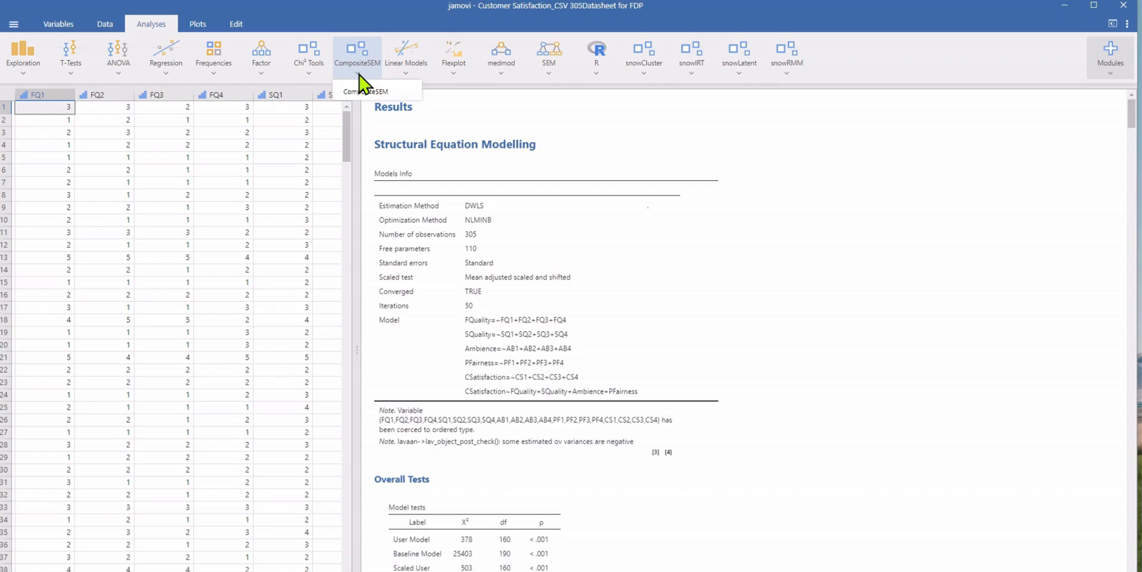
{"action": "left_click", "coordinate": [373, 96]}
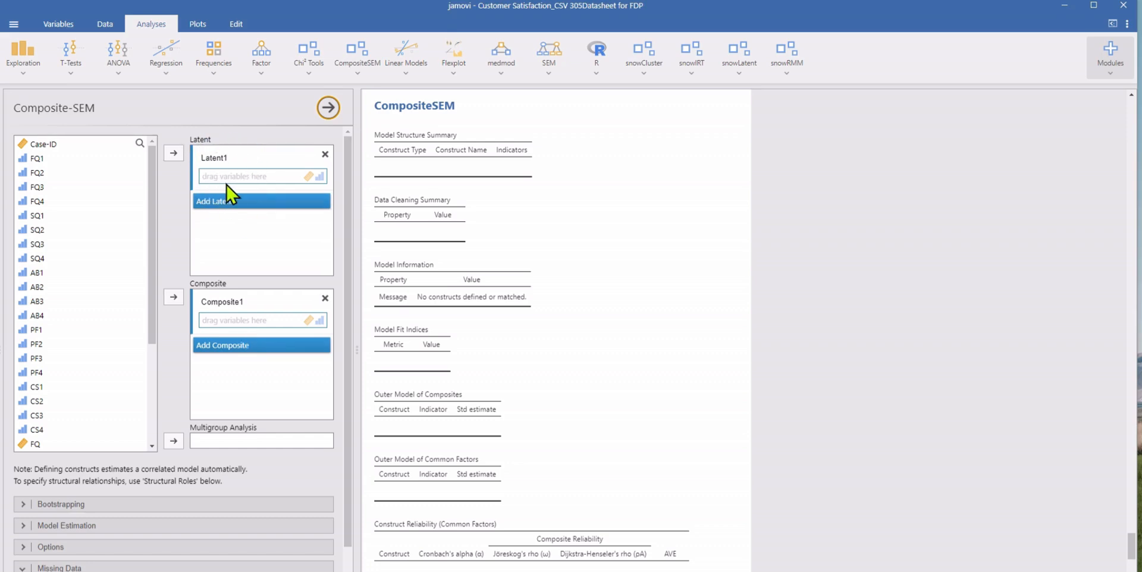
{"action": "left_click", "coordinate": [38, 161]}
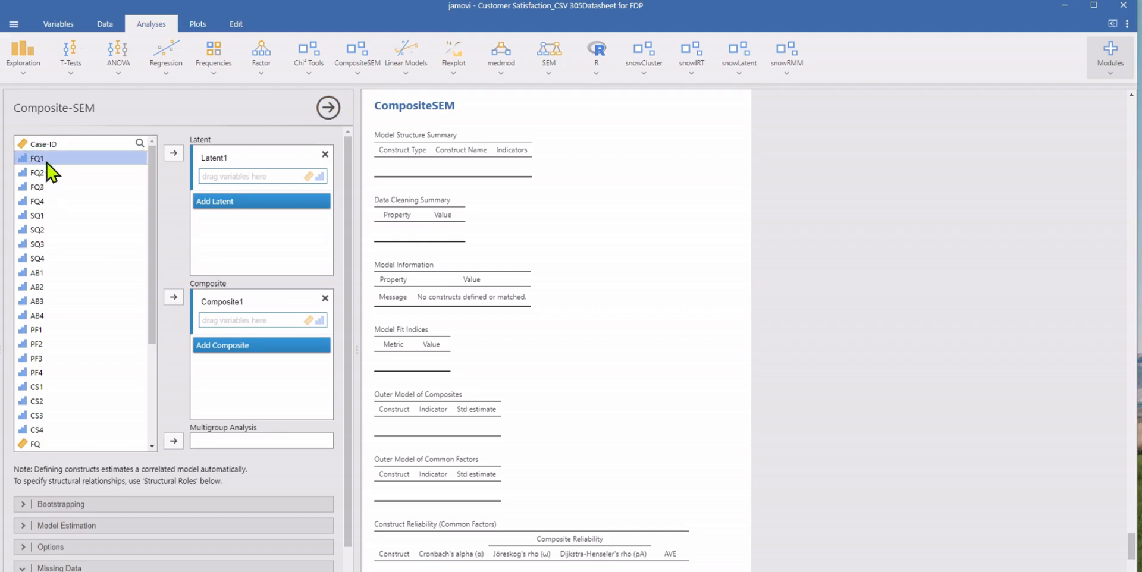
{"action": "left_click", "coordinate": [49, 159]}
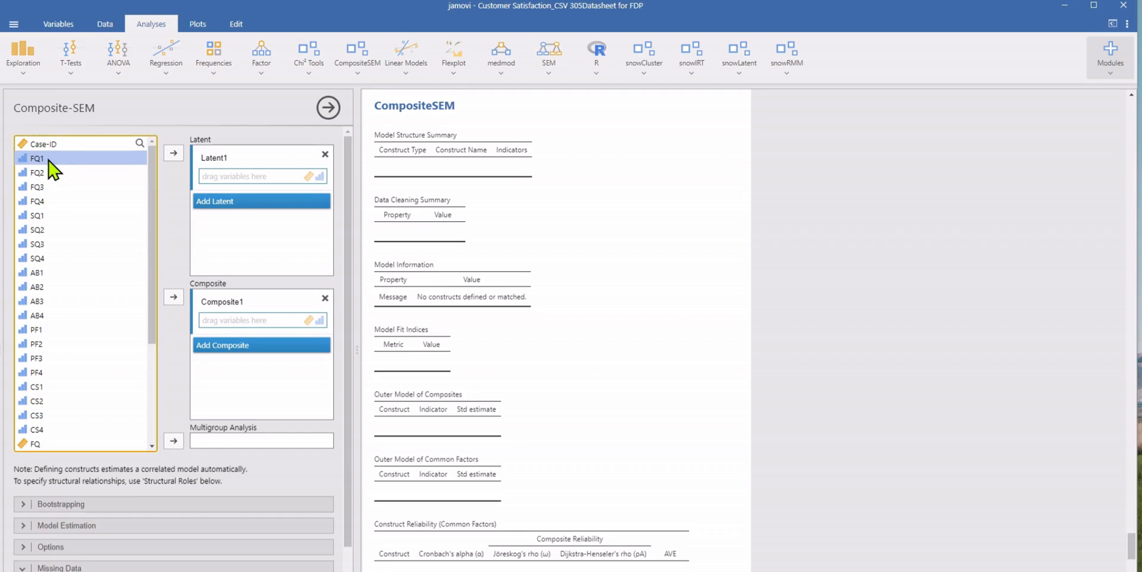
{"action": "left_click", "coordinate": [42, 204], "text": "shift"}
{"action": "left_click_drag", "start_coordinate": [41, 204], "coordinate": [271, 180]}
{"action": "left_click", "coordinate": [230, 156]}
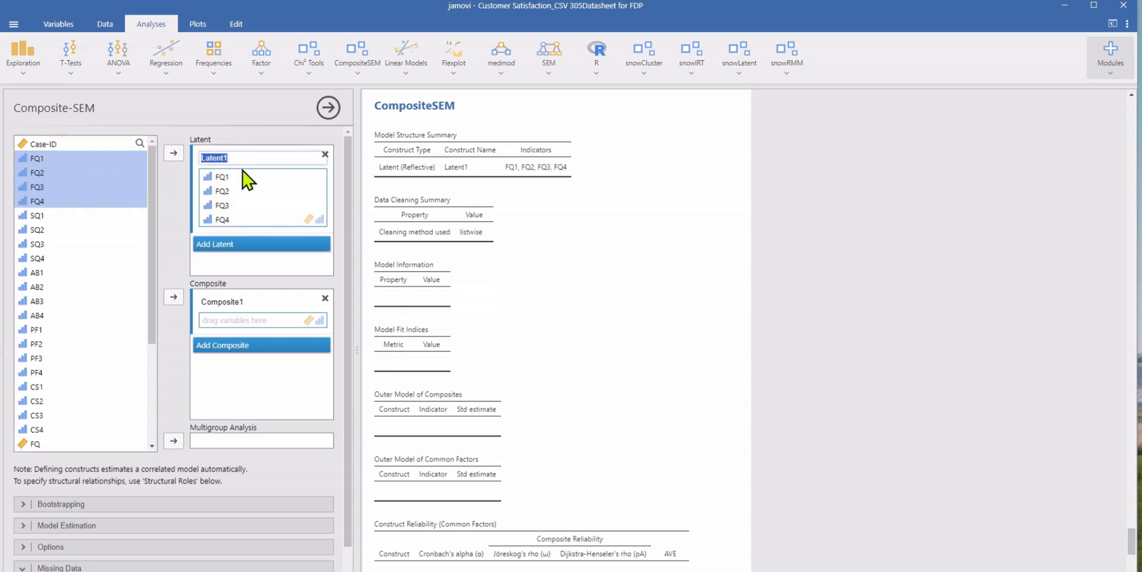
{"action": "type", "text": "FQuality"}
Step: Add a second latent construct with indicators SQ1, SQ2, SQ3 and SQ4, and name it SQuality
{"action": "left_click", "coordinate": [256, 245]}
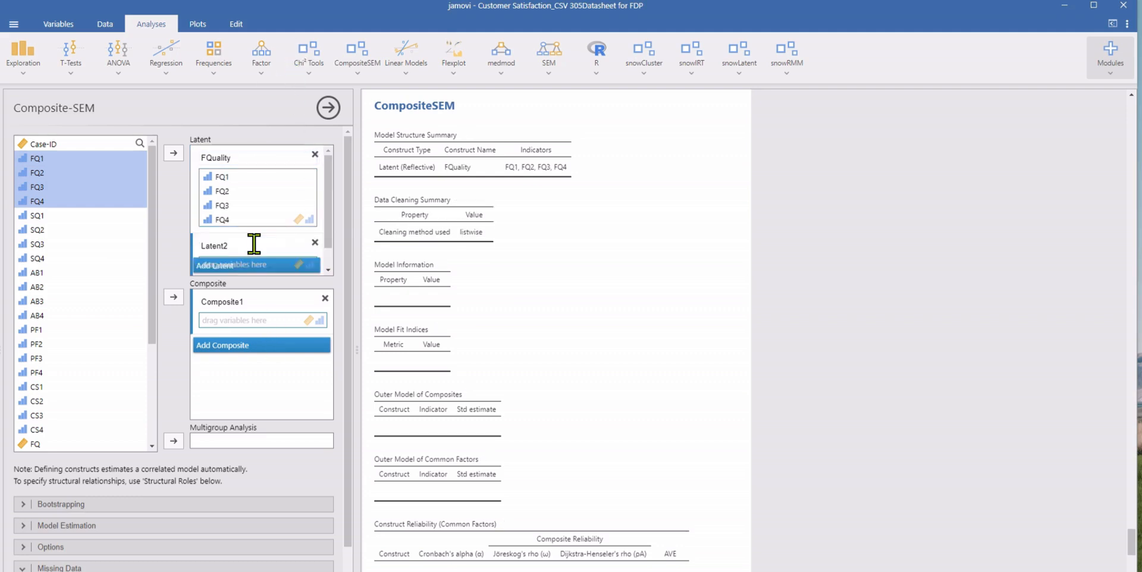
{"action": "left_click", "coordinate": [36, 218]}
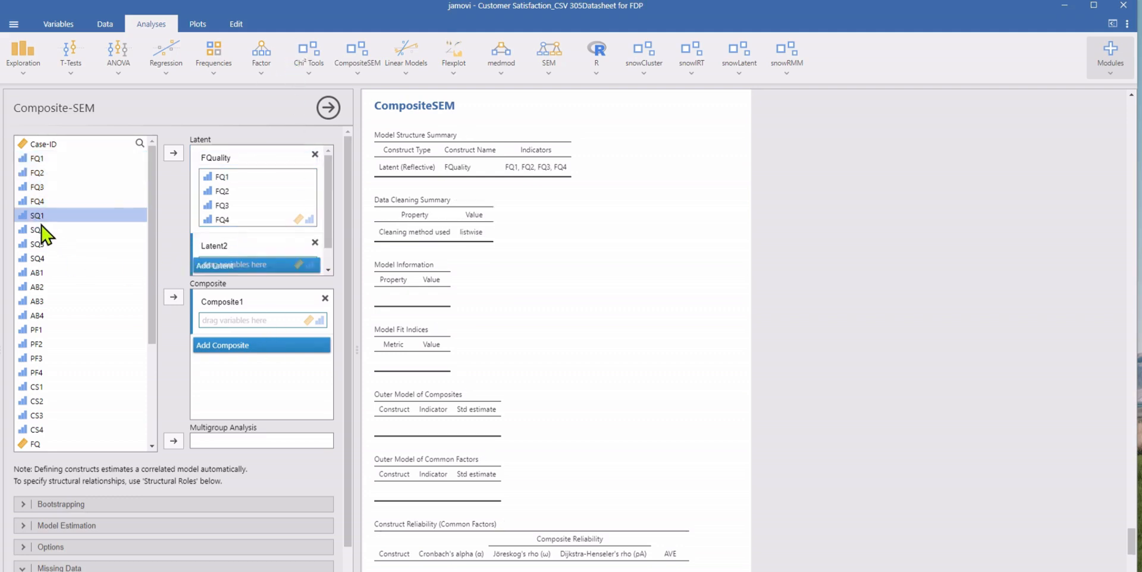
{"action": "left_click", "coordinate": [37, 260], "text": "shift"}
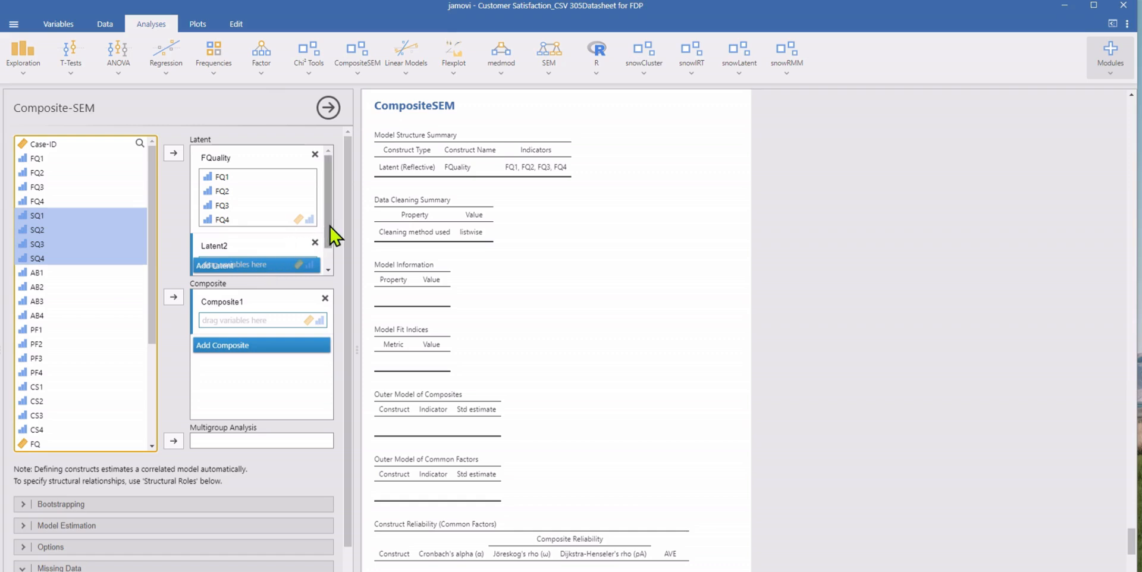
{"action": "left_click_drag", "start_coordinate": [327, 230], "coordinate": [327, 245]}
{"action": "left_click_drag", "start_coordinate": [119, 251], "coordinate": [262, 251]}
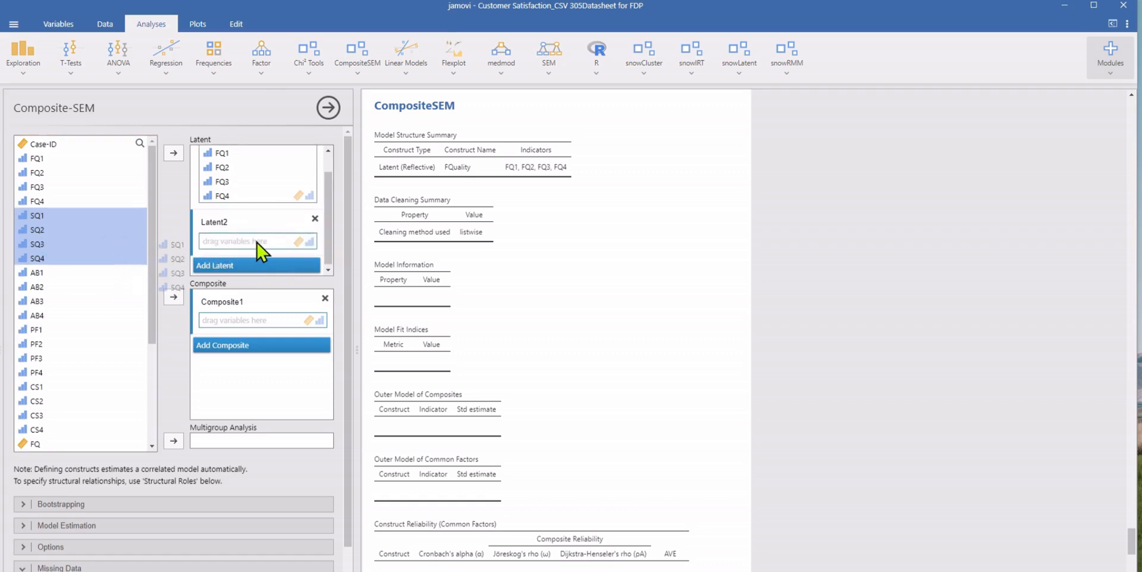
{"action": "double_click", "coordinate": [233, 223]}
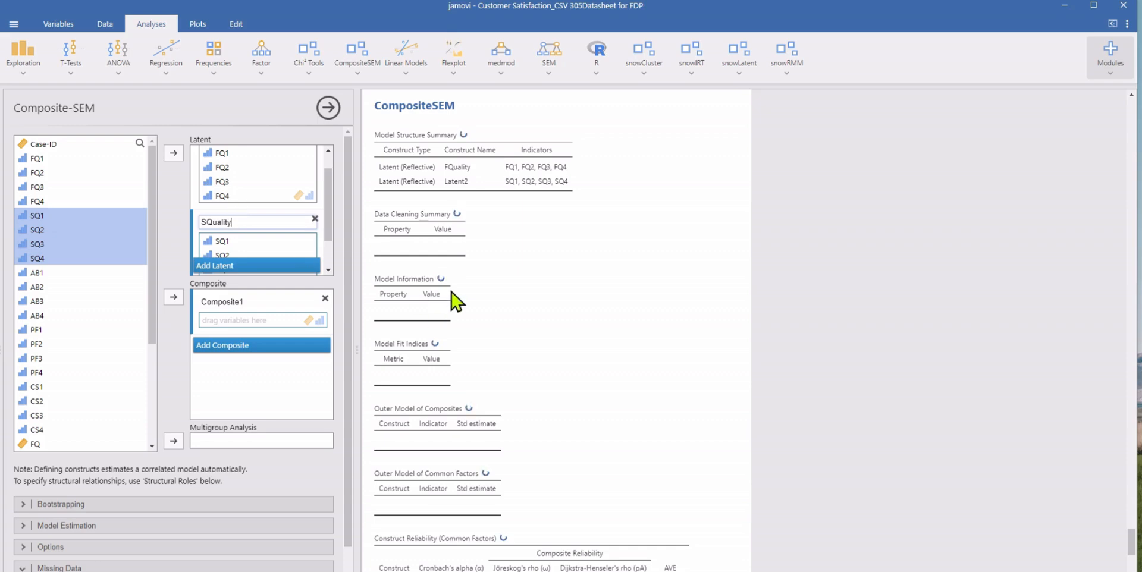
Step: Add a third latent construct with indicators AB1, AB2, AB3 and AB4, and name it Ambience
{"action": "left_click_drag", "start_coordinate": [326, 217], "coordinate": [331, 247]}
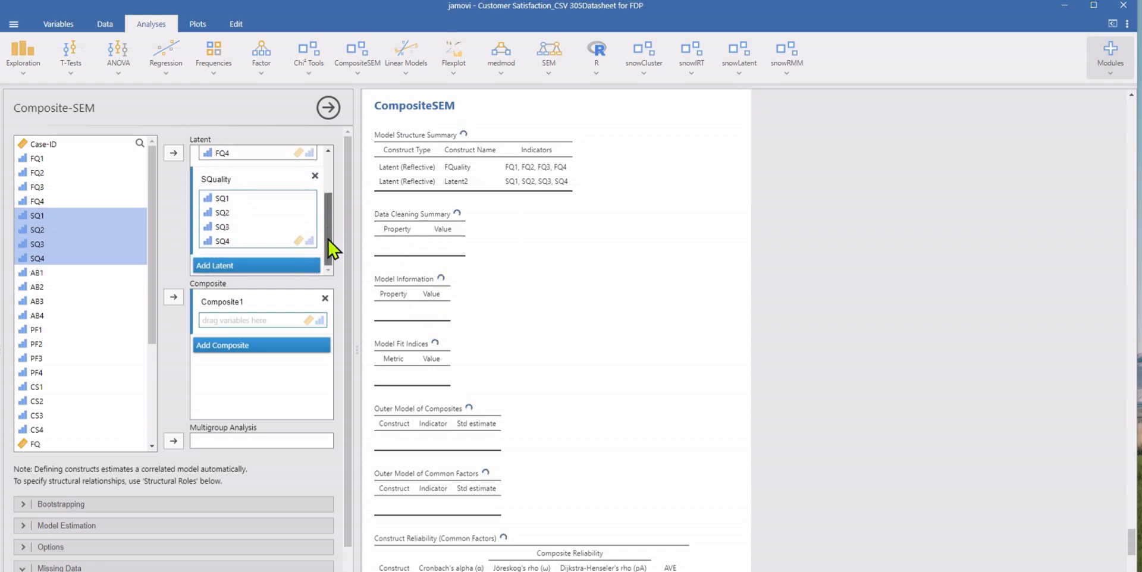
{"action": "left_click", "coordinate": [253, 265]}
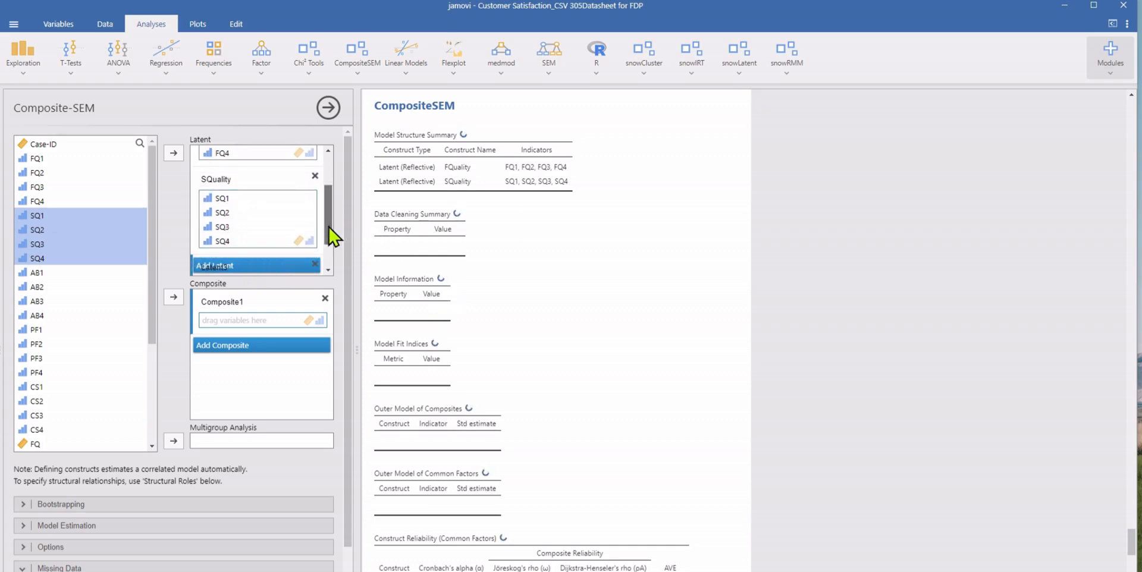
{"action": "left_click_drag", "start_coordinate": [327, 235], "coordinate": [327, 255]}
{"action": "left_click", "coordinate": [41, 273]}
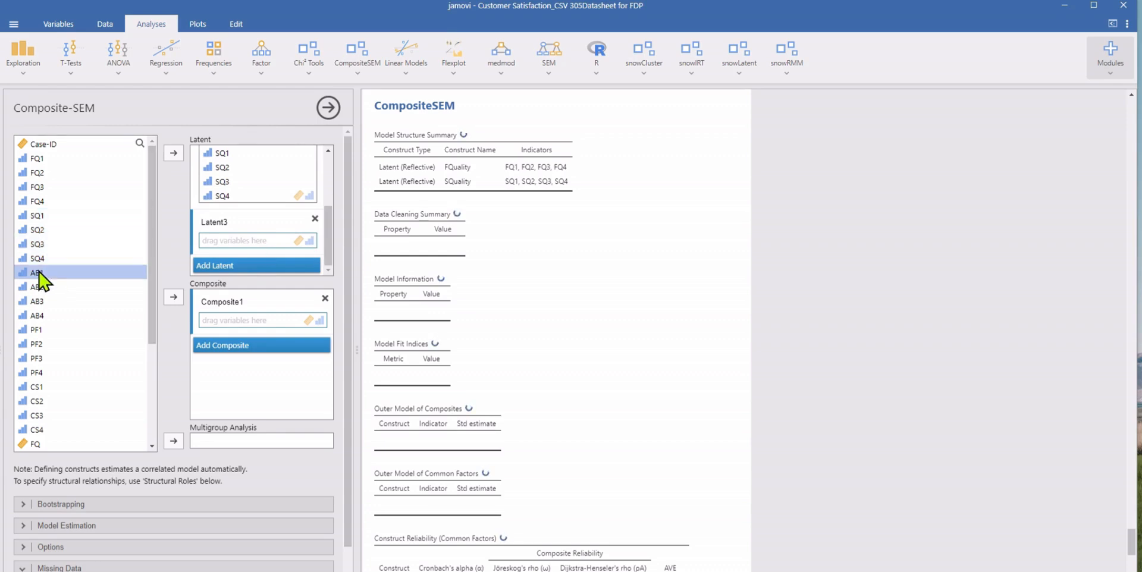
{"action": "left_click", "coordinate": [43, 315], "text": "shift"}
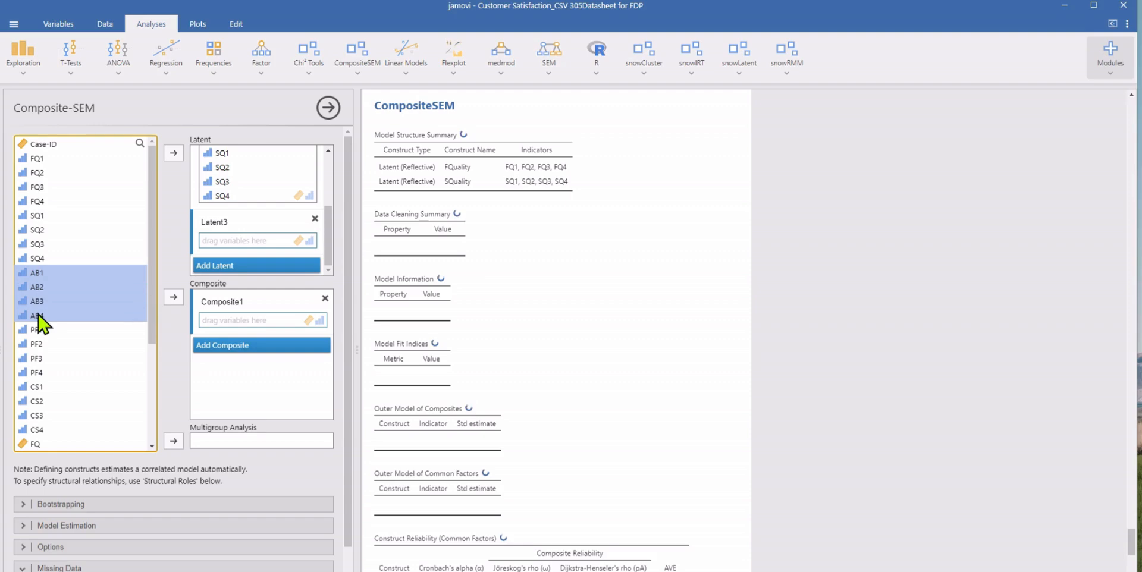
{"action": "left_click_drag", "start_coordinate": [43, 316], "coordinate": [286, 244]}
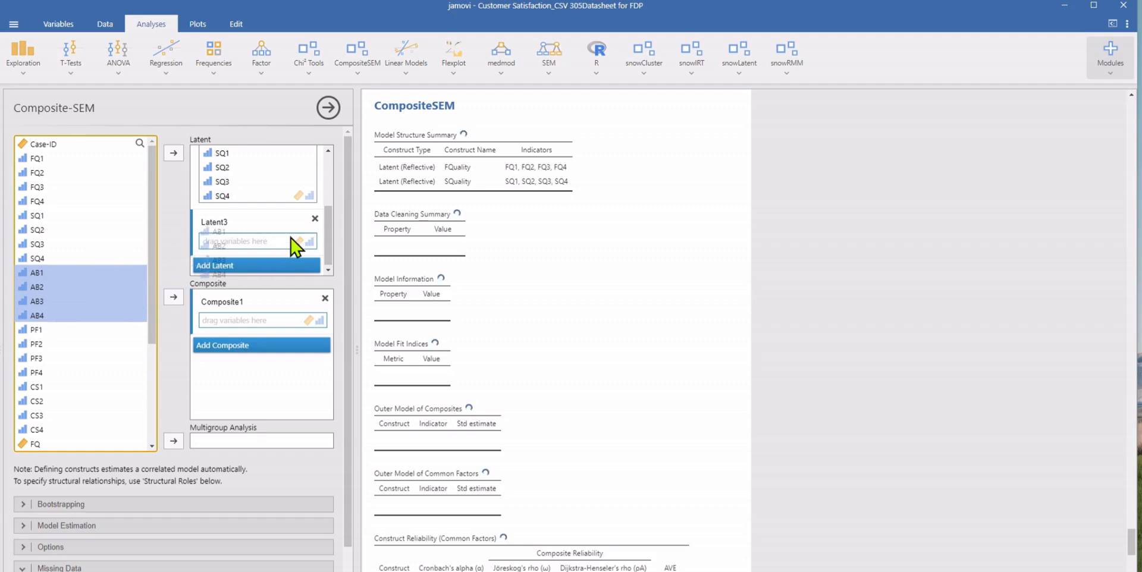
{"action": "left_click", "coordinate": [238, 221]}
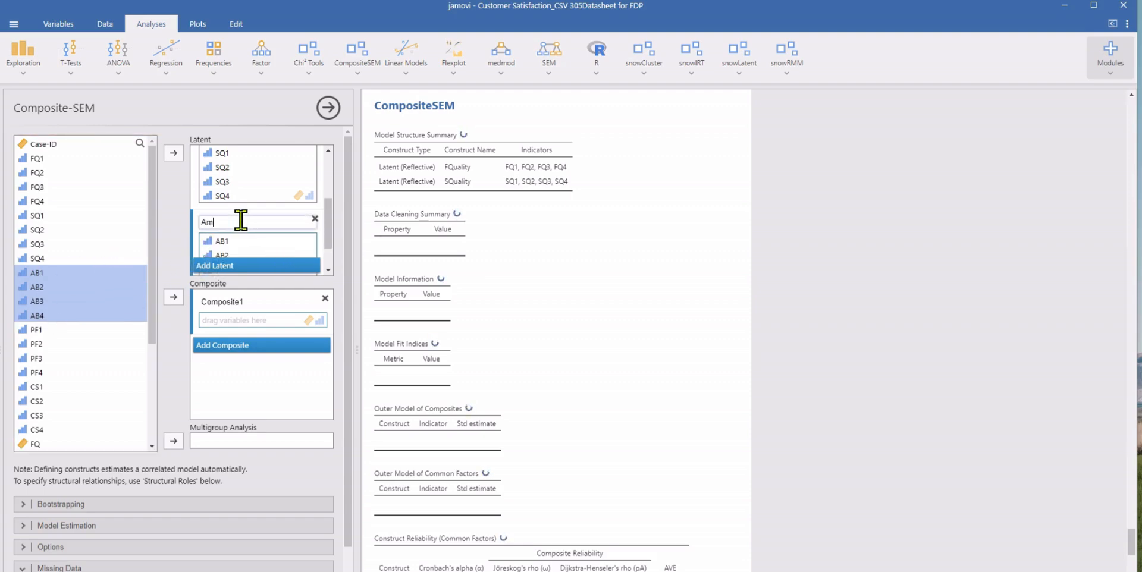
{"action": "type", "text": "Ambience"}
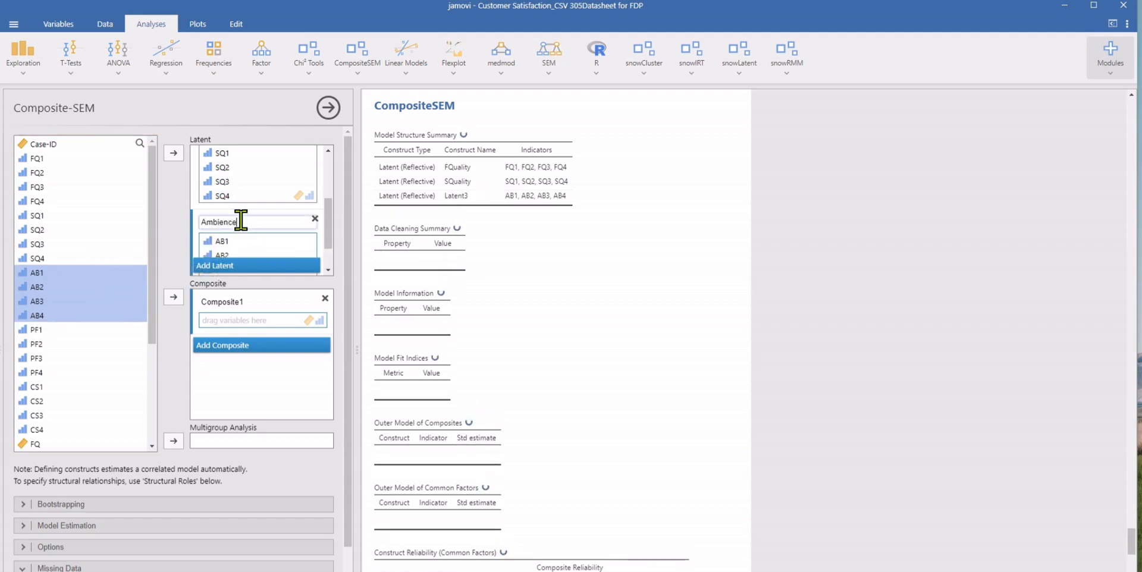
Step: Add a fourth latent construct with indicators PF1, PF2, PF3 and PF4, and name it PFairness
{"action": "left_click", "coordinate": [260, 266]}
{"action": "left_click", "coordinate": [260, 266]}
{"action": "left_click_drag", "start_coordinate": [329, 207], "coordinate": [328, 237]}
{"action": "left_click", "coordinate": [315, 239]}
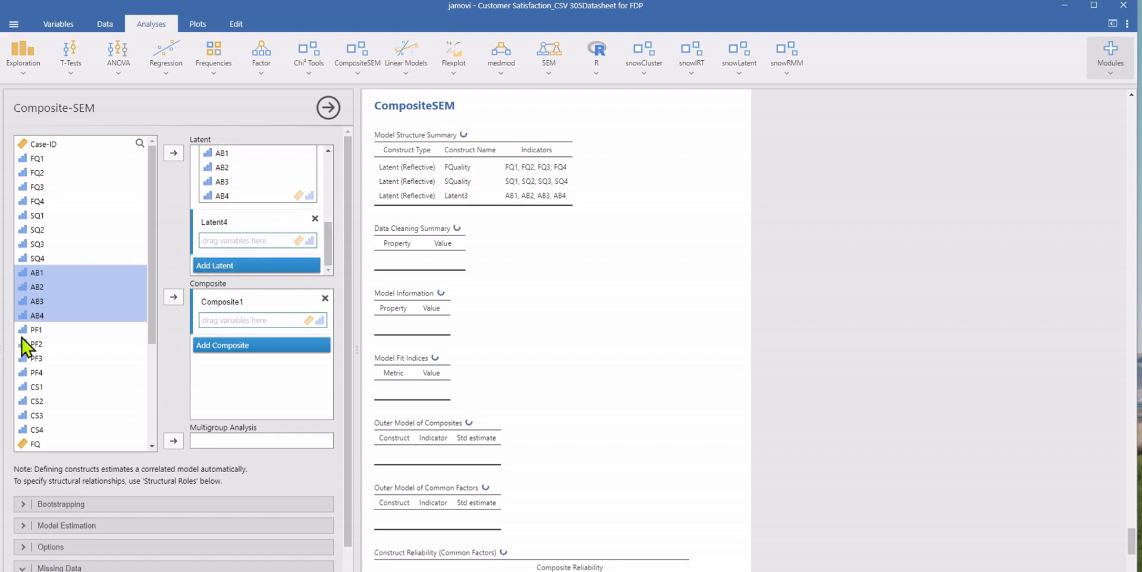
{"action": "left_click", "coordinate": [54, 331]}
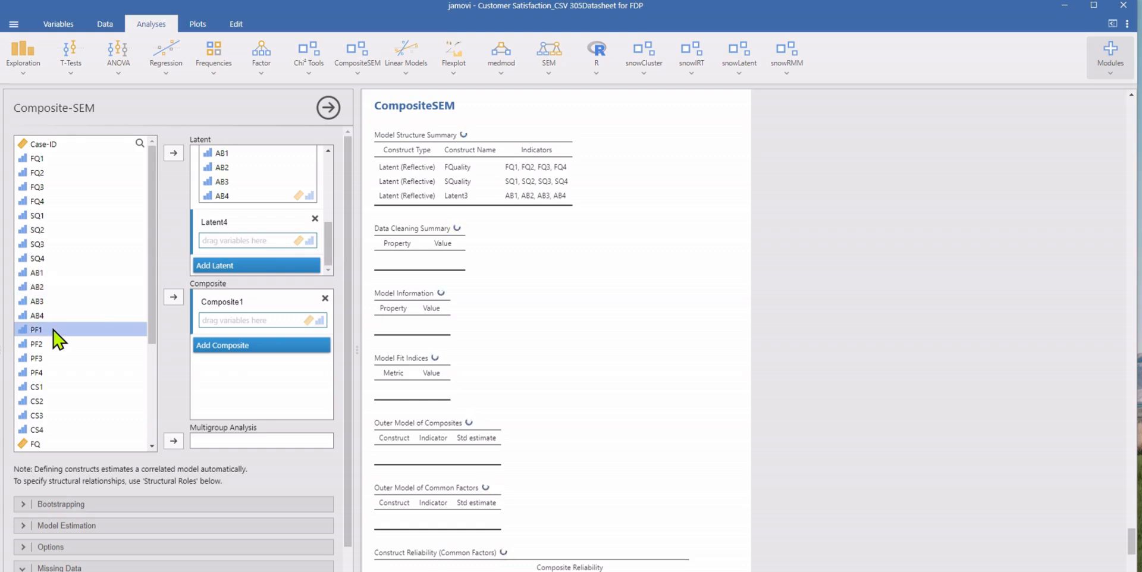
{"action": "left_click", "coordinate": [38, 373], "text": "shift"}
{"action": "left_click_drag", "start_coordinate": [38, 373], "coordinate": [266, 243]}
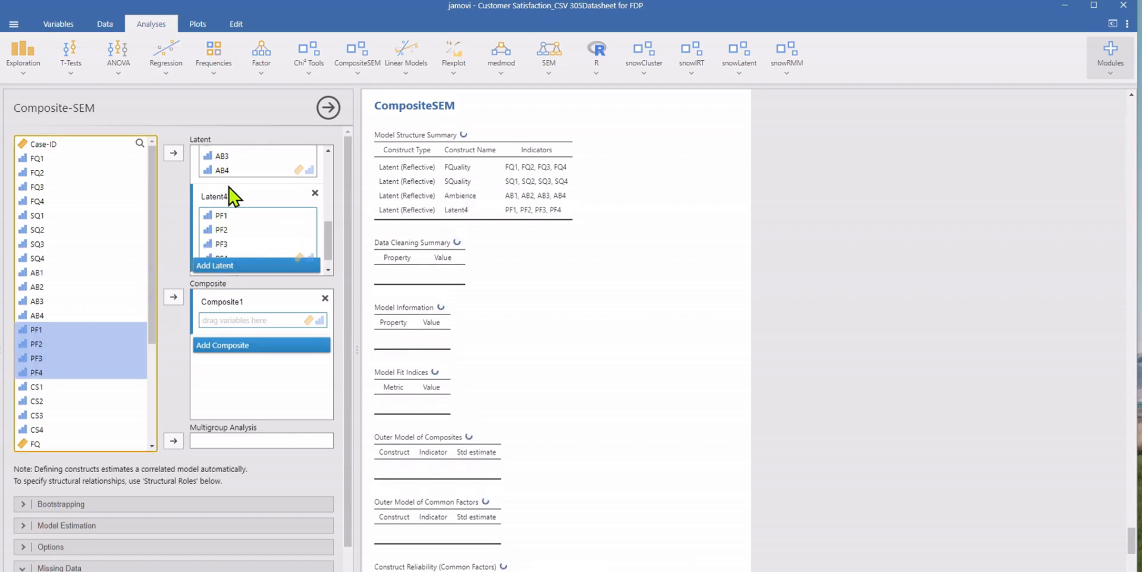
{"action": "left_click", "coordinate": [234, 194]}
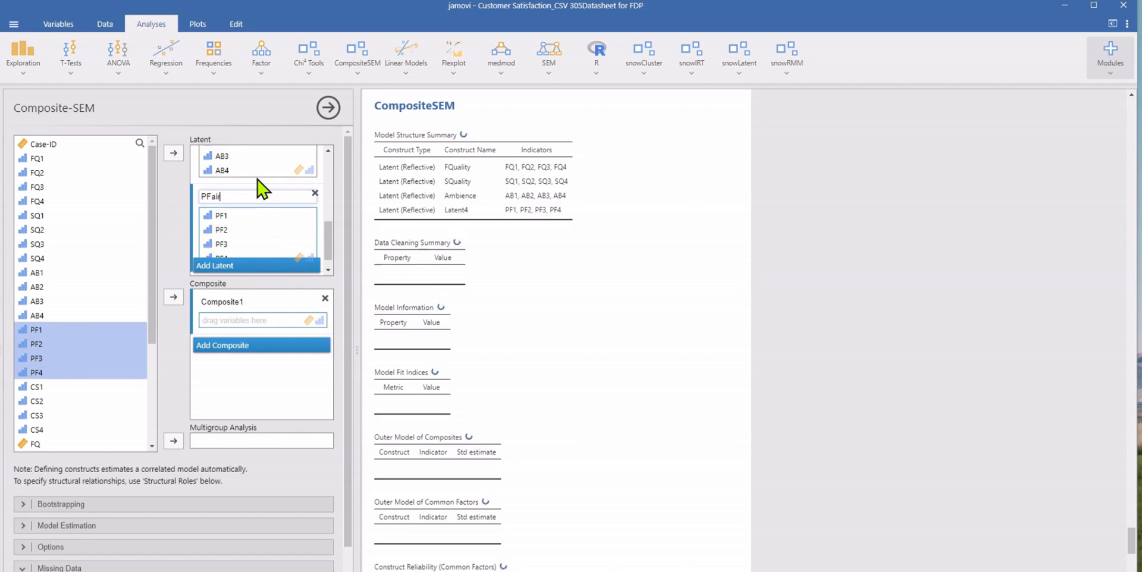
{"action": "type", "text": "PFairness"}
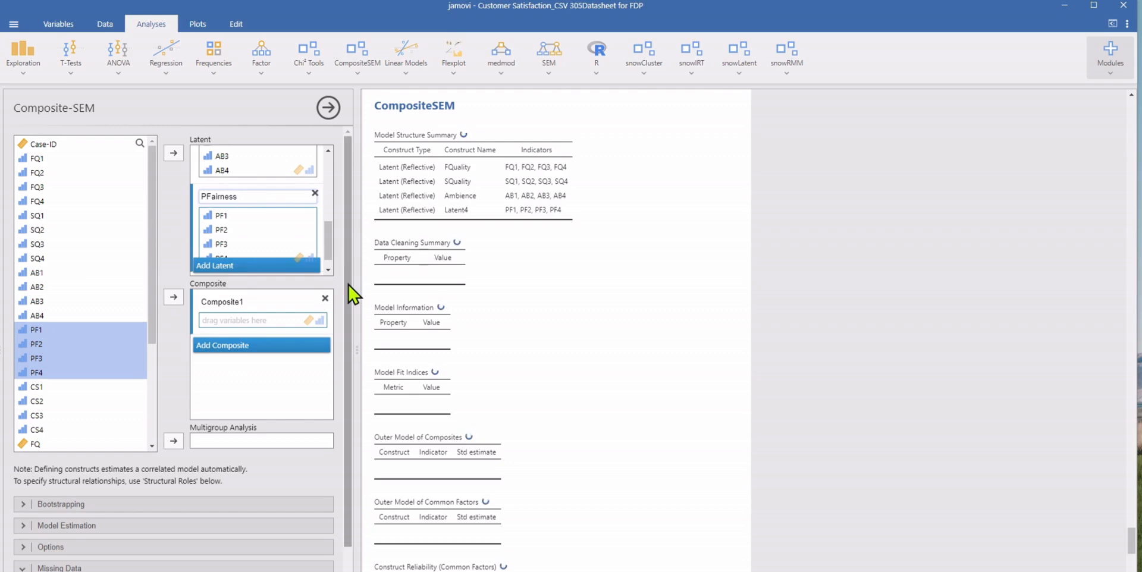
{"action": "left_click_drag", "start_coordinate": [349, 285], "coordinate": [352, 239]}
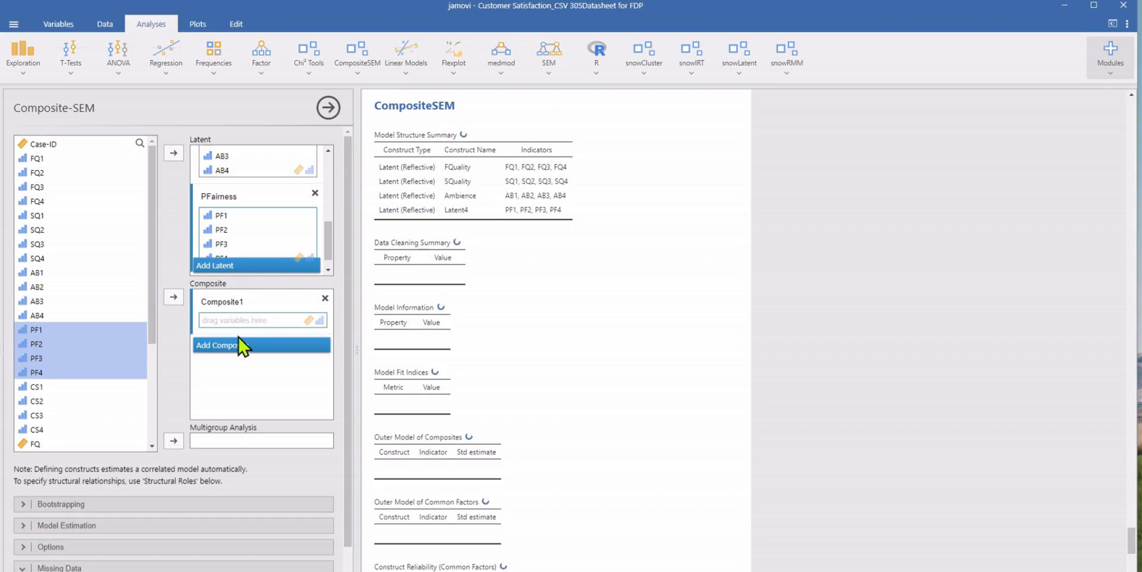
Step: Define the first composite construct with indicators CS1, CS2, CS3 and CS4, and name it CSatisfaction
{"action": "left_click", "coordinate": [245, 321]}
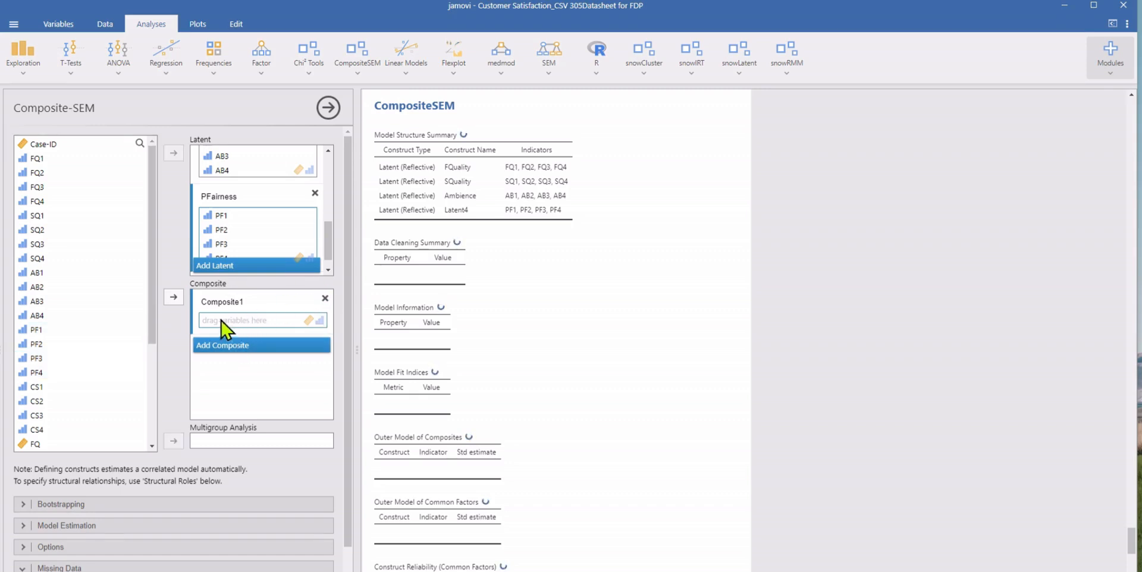
{"action": "left_click_drag", "start_coordinate": [156, 315], "coordinate": [156, 416]}
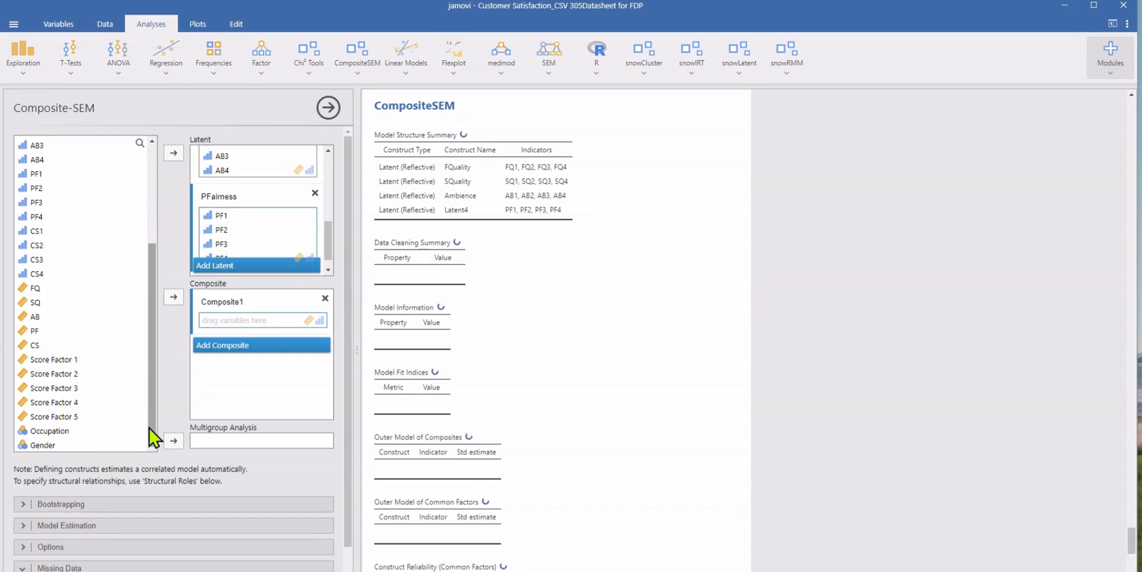
{"action": "left_click", "coordinate": [41, 232]}
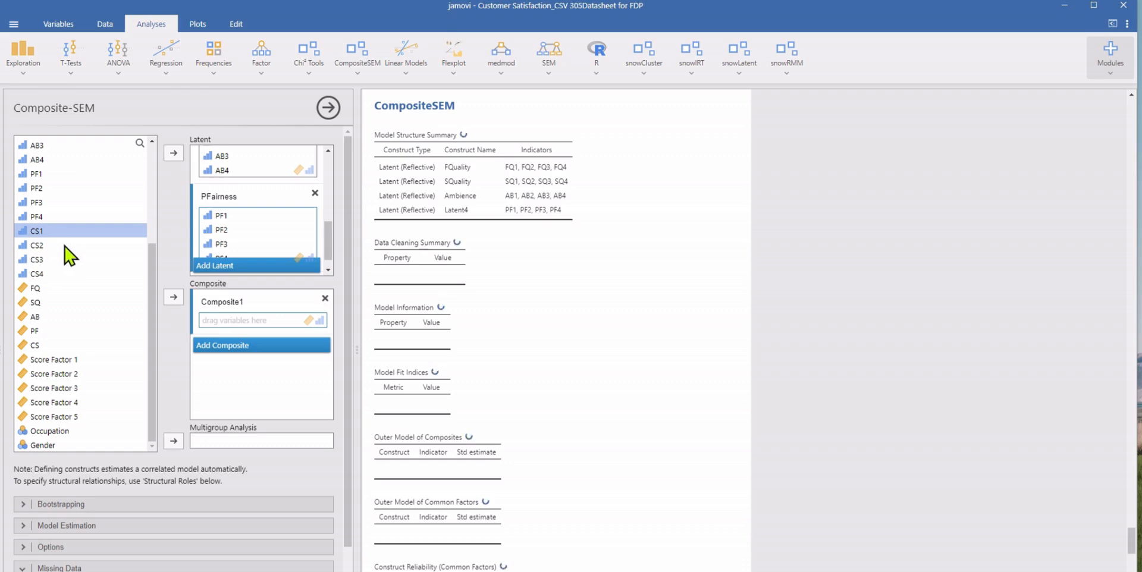
{"action": "left_click", "coordinate": [39, 280], "text": "shift"}
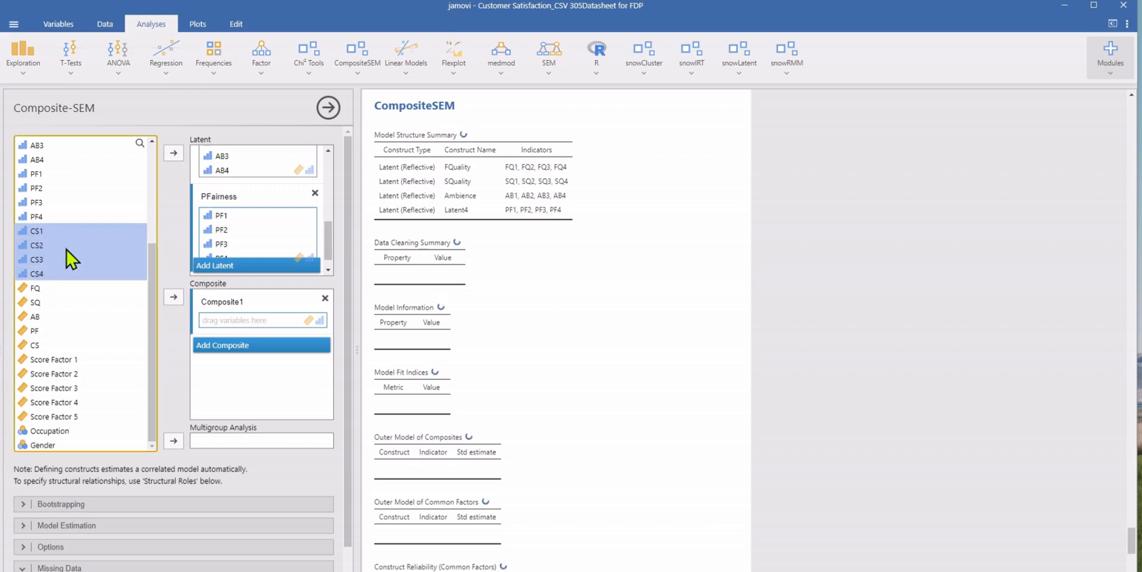
{"action": "left_click_drag", "start_coordinate": [69, 255], "coordinate": [291, 327]}
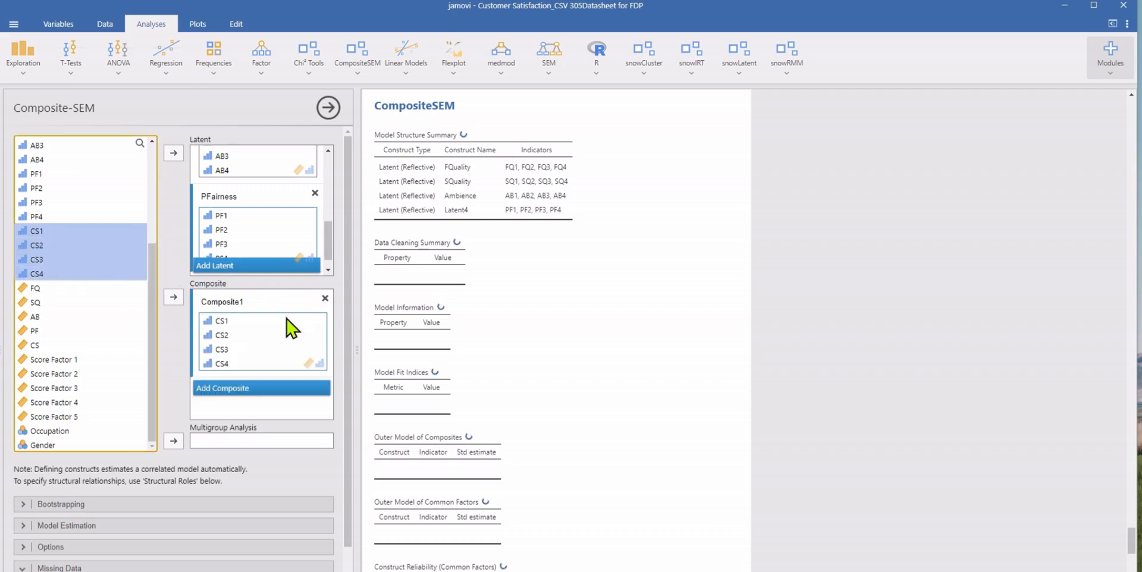
{"action": "left_click", "coordinate": [250, 302]}
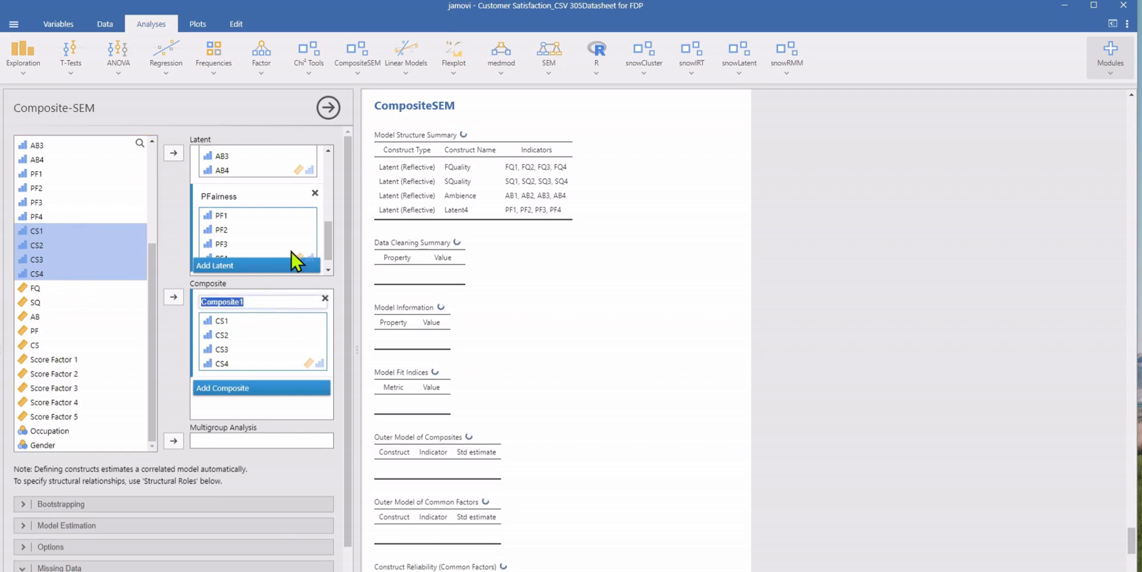
{"action": "type", "text": "CSatisfaction"}
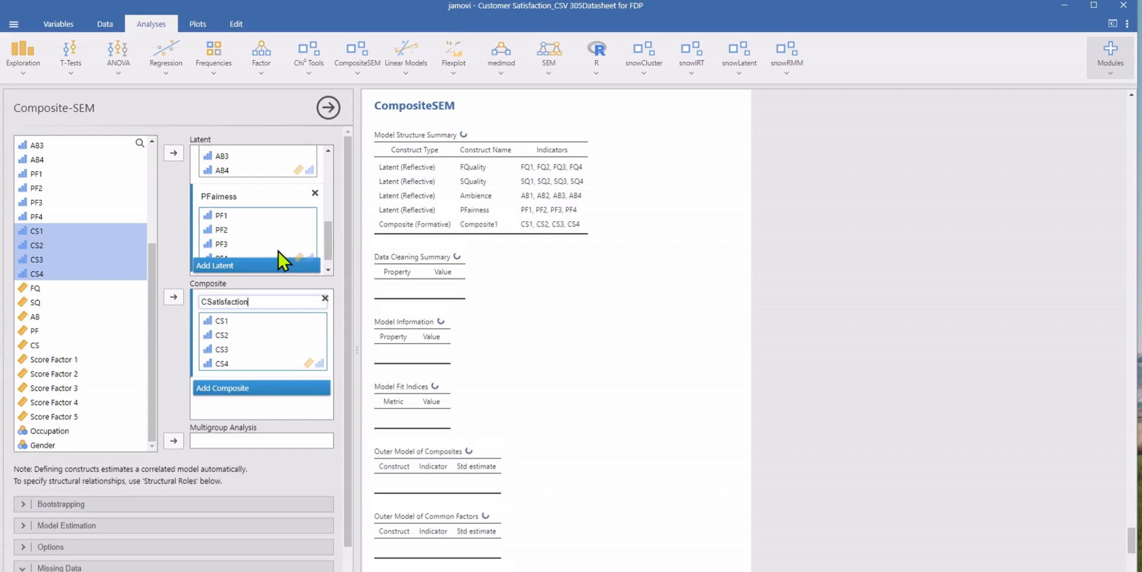
{"action": "left_click", "coordinate": [341, 407]}
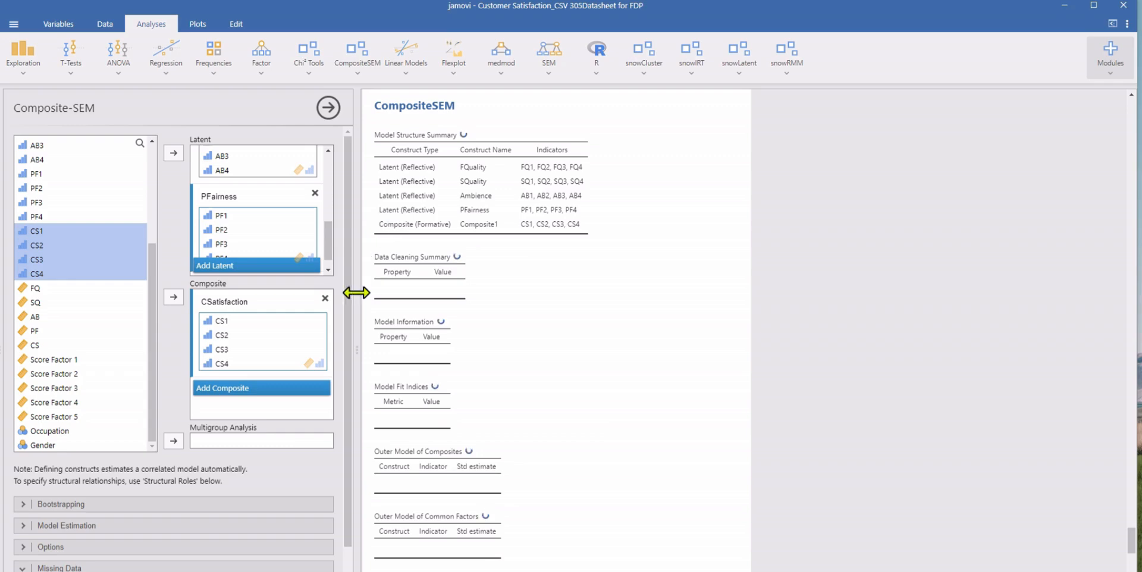
Step: Widen the analysis setup area and assign CSatisfaction as the endogenous construct in the structural roles
{"action": "left_click_drag", "start_coordinate": [357, 347], "coordinate": [462, 347]}
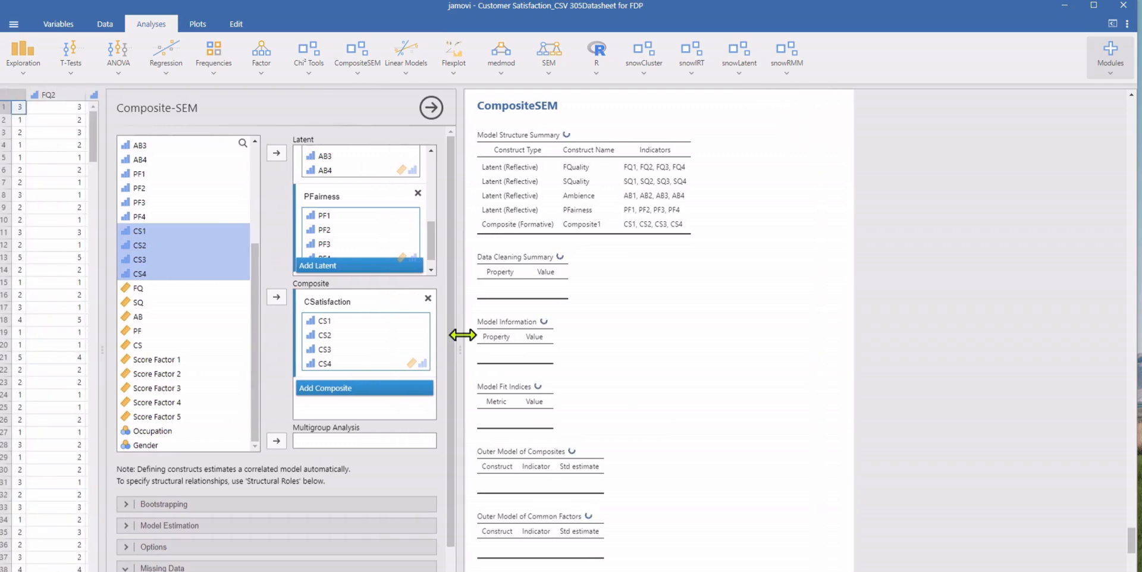
{"action": "scroll", "coordinate": [453, 297], "scroll_direction": "down", "scroll_amount": 1}
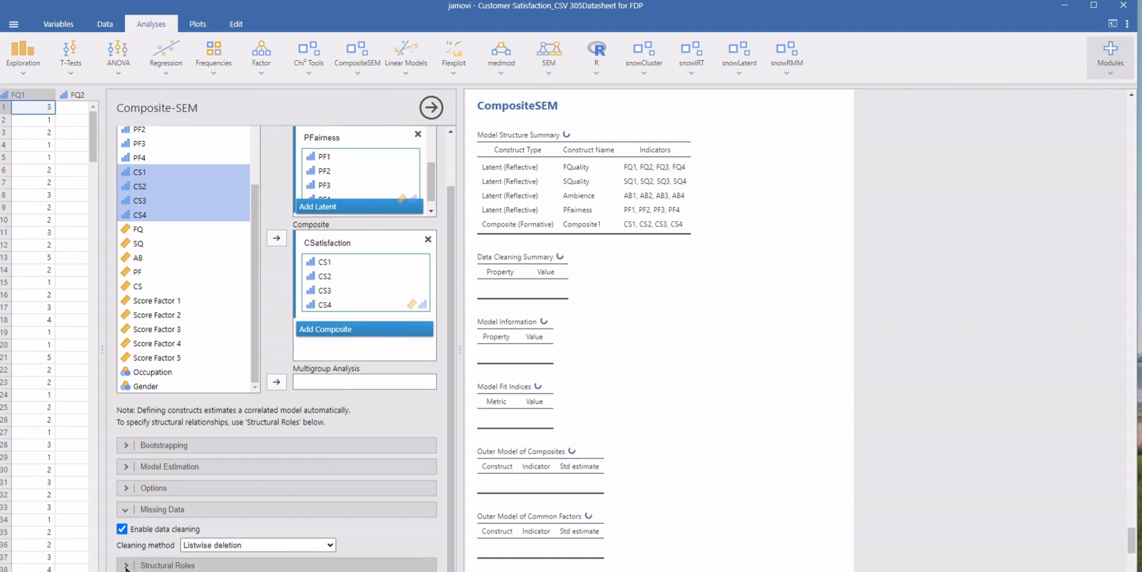
{"action": "left_click", "coordinate": [127, 565]}
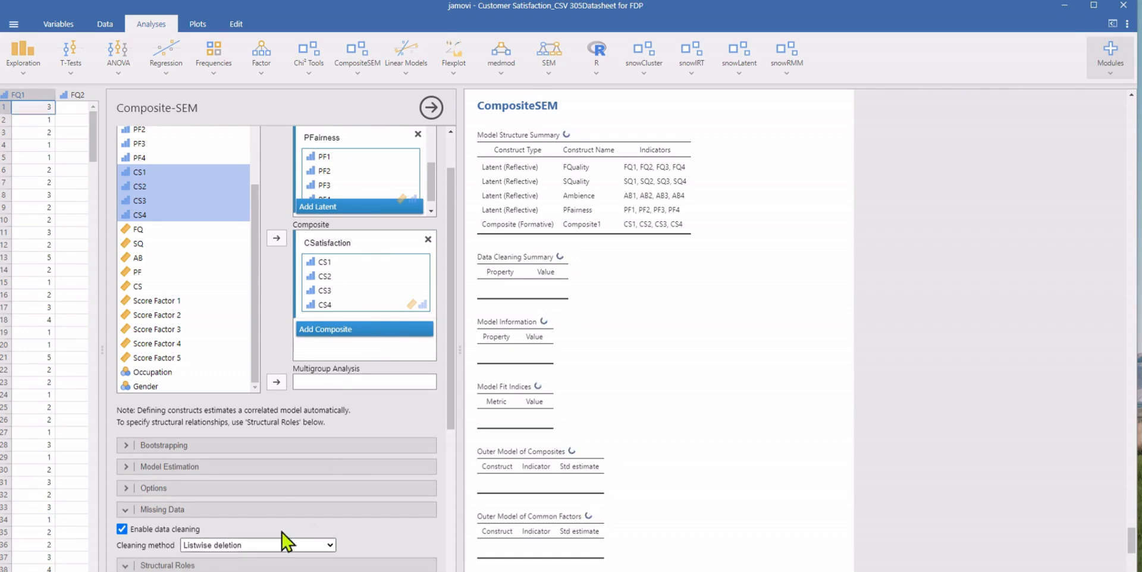
{"action": "scroll", "coordinate": [310, 524], "scroll_direction": "down", "scroll_amount": 4}
{"action": "scroll", "coordinate": [333, 513], "scroll_direction": "down", "scroll_amount": 1}
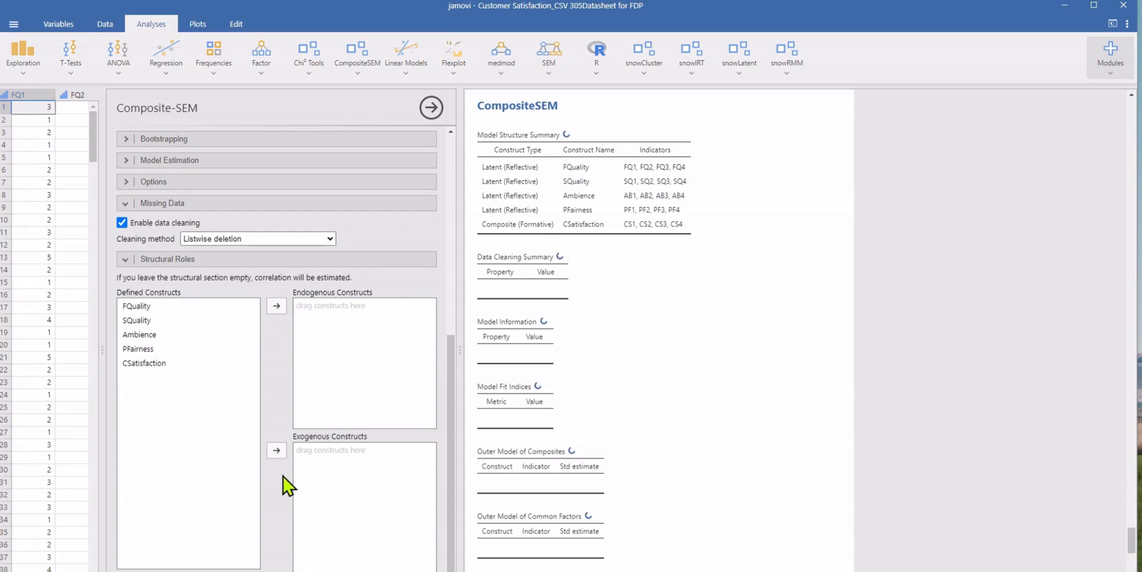
{"action": "left_click", "coordinate": [157, 365]}
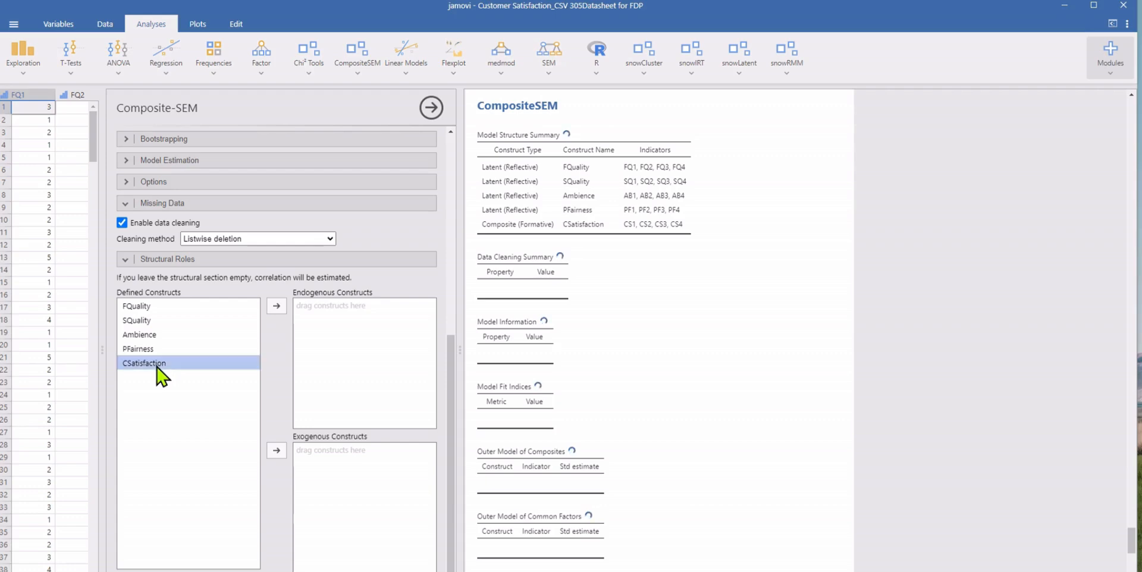
{"action": "left_click", "coordinate": [278, 307]}
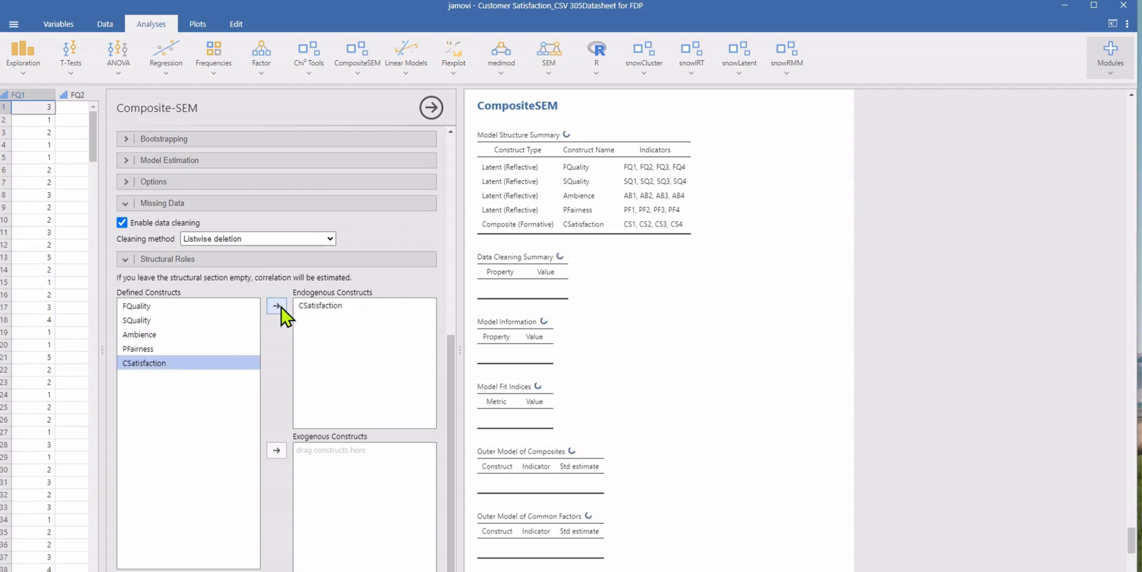
Step: Assign FQuality, SQuality, Ambience and PFairness as the exogenous constructs
{"action": "left_click", "coordinate": [146, 307]}
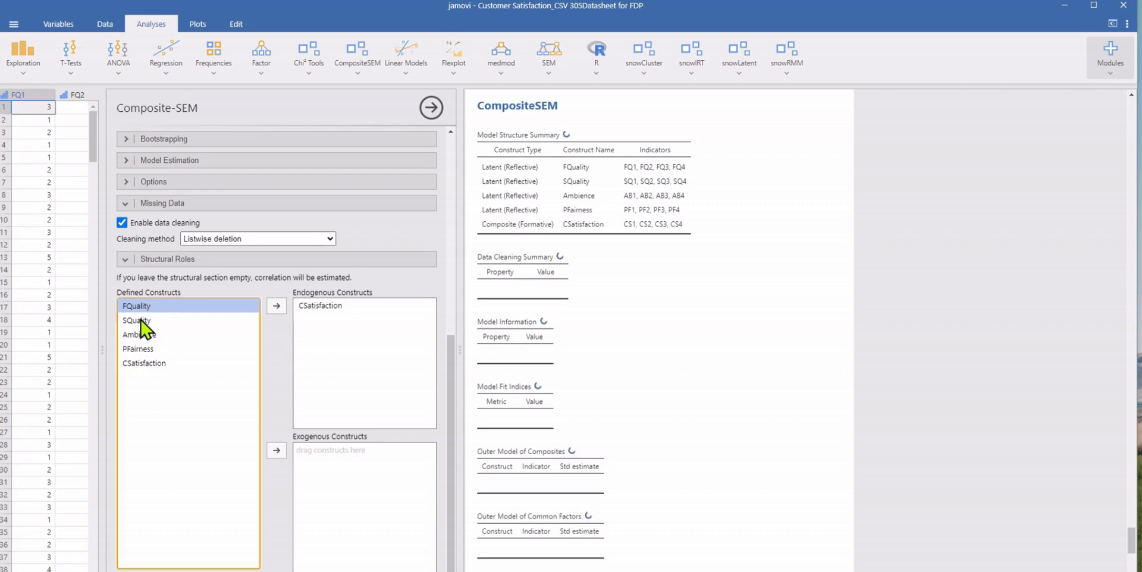
{"action": "left_click", "coordinate": [145, 350], "text": "shift"}
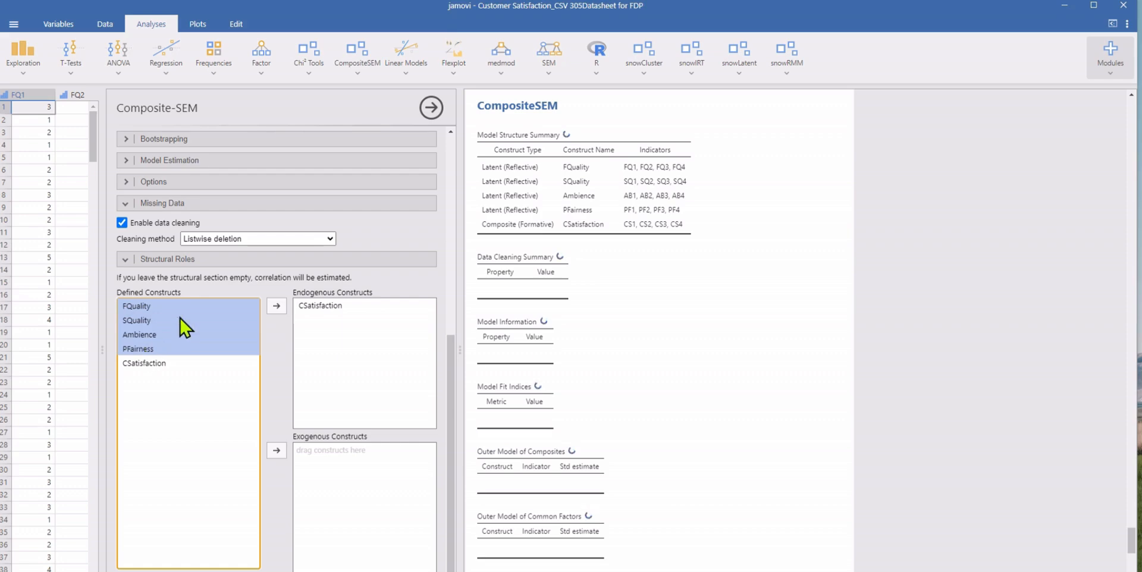
{"action": "left_click_drag", "start_coordinate": [185, 327], "coordinate": [370, 483]}
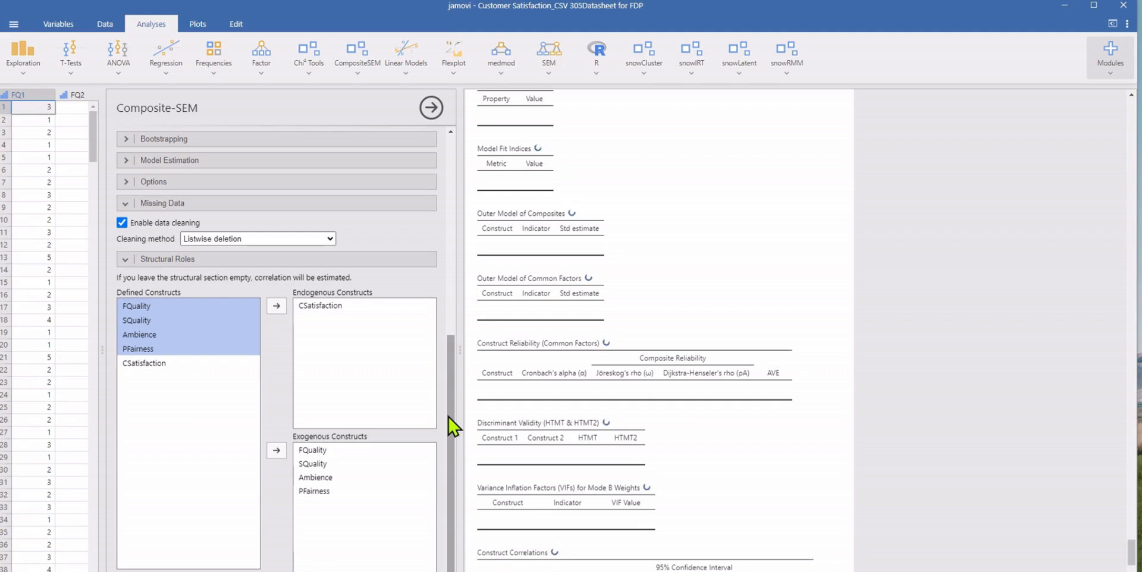
Step: Review the estimation methods, keeping PLS, and enable composite outer loadings in the analysis options
{"action": "left_click", "coordinate": [122, 166]}
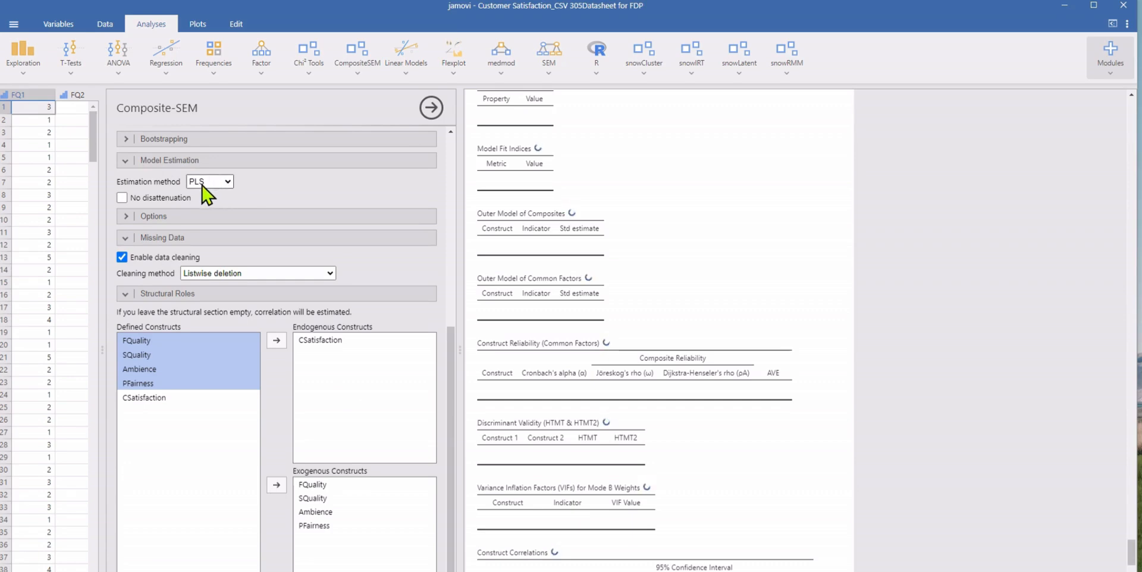
{"action": "left_click", "coordinate": [226, 183]}
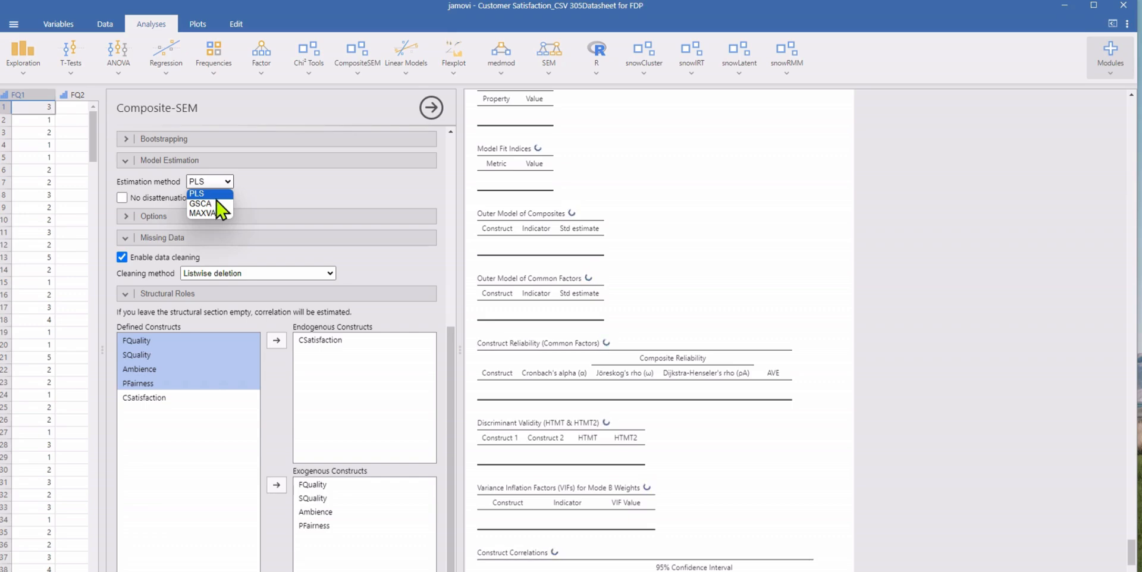
{"action": "left_click", "coordinate": [217, 195]}
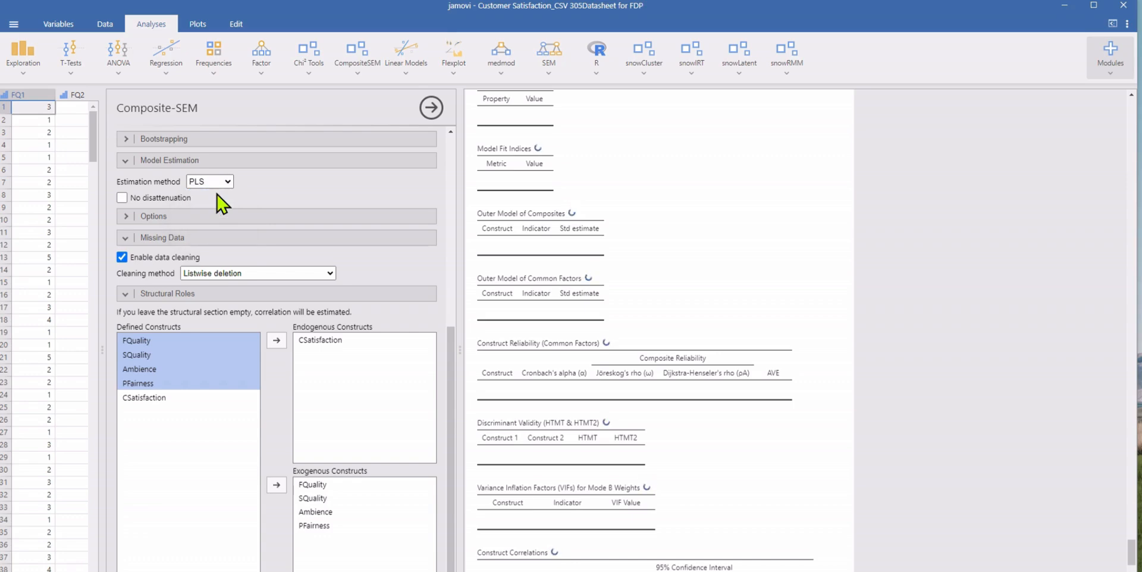
{"action": "left_click", "coordinate": [205, 216]}
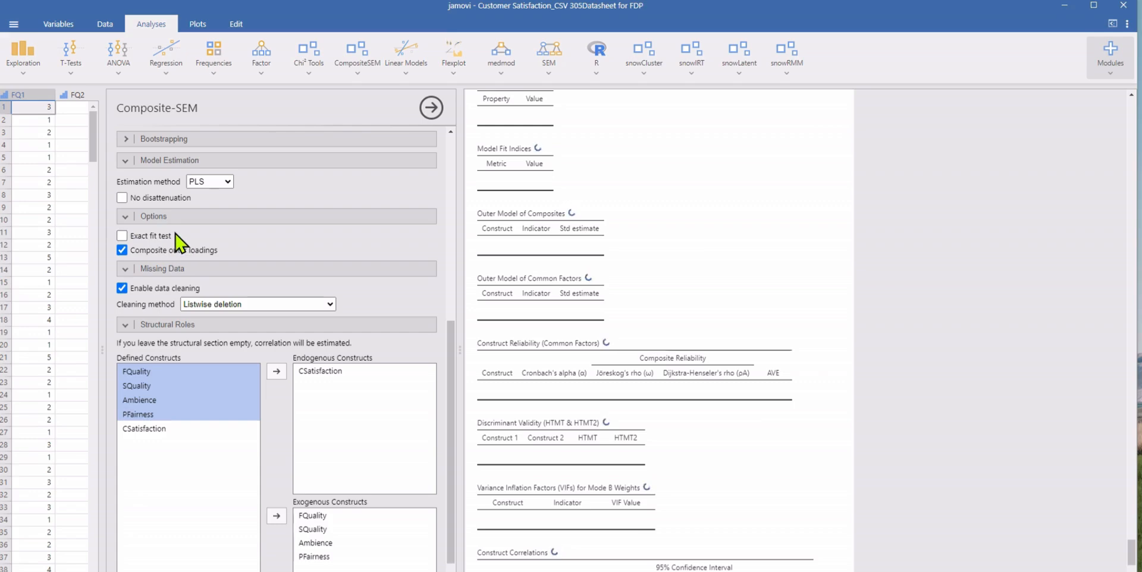
{"action": "left_click", "coordinate": [211, 182]}
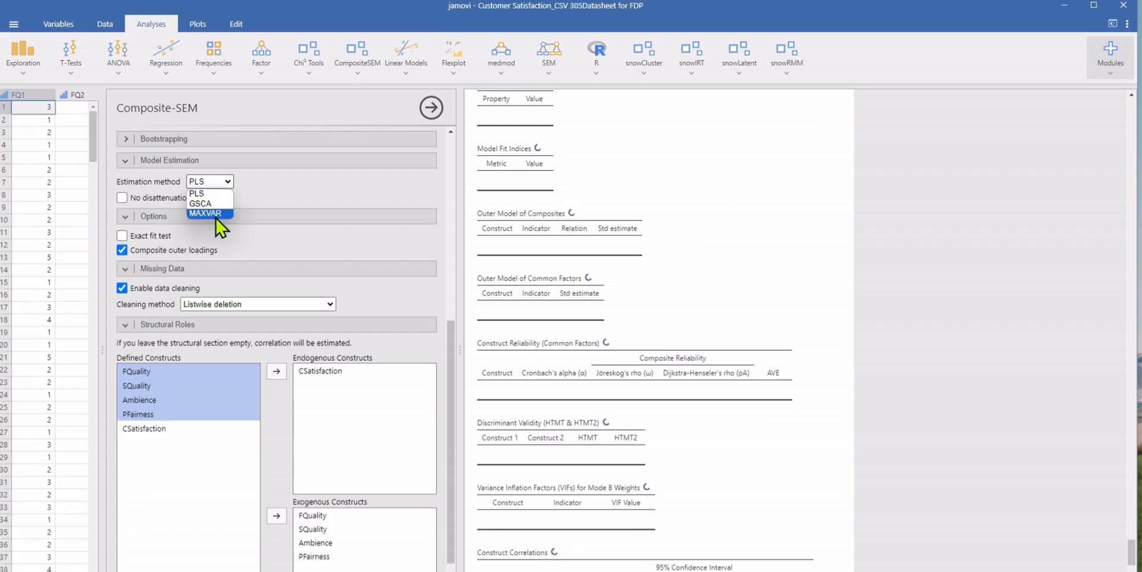
{"action": "left_click", "coordinate": [276, 193]}
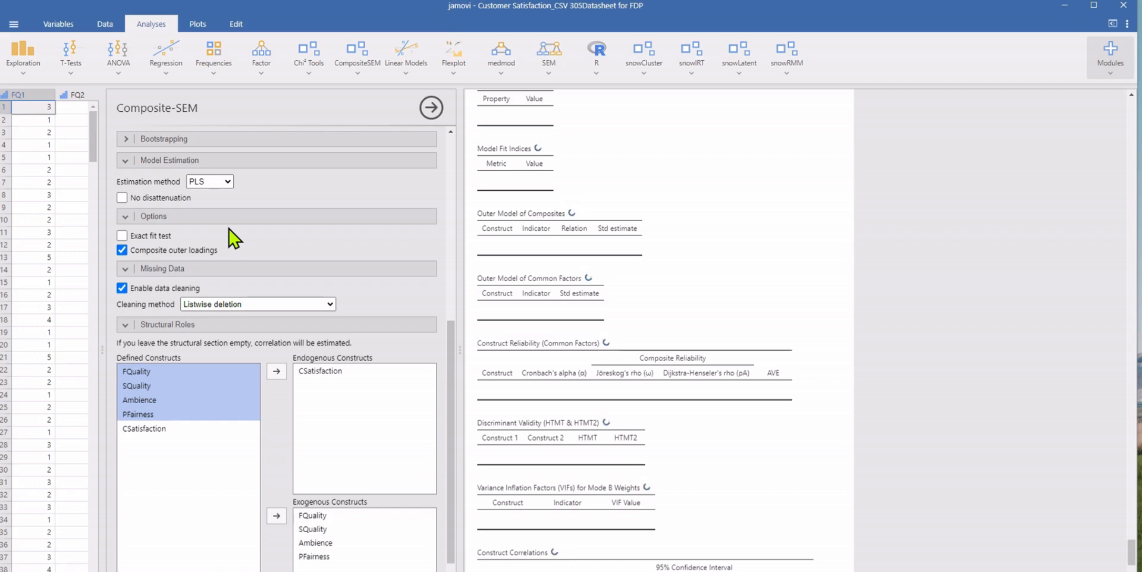
Step: Keep PLS as the estimation method and enable bootstrapping with 5000 samples
{"action": "left_click", "coordinate": [225, 183]}
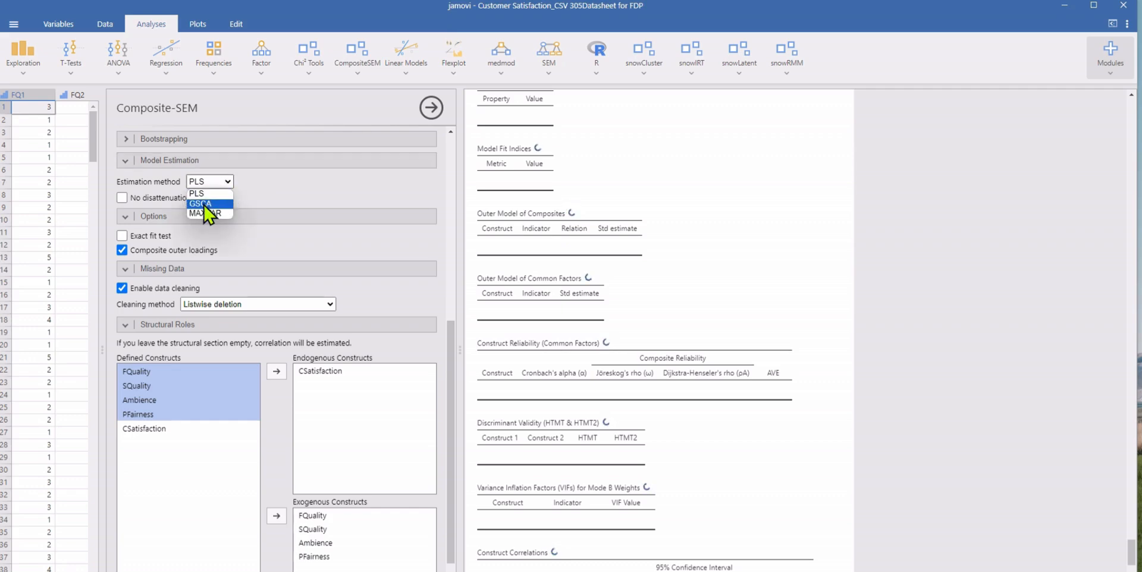
{"action": "left_click", "coordinate": [263, 197]}
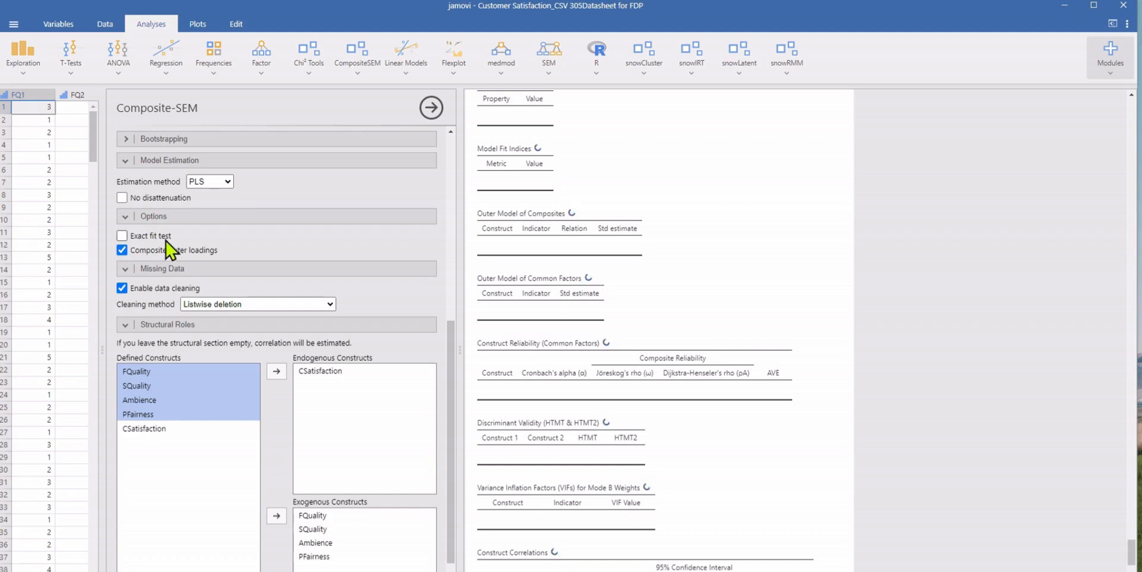
{"action": "left_click", "coordinate": [131, 141]}
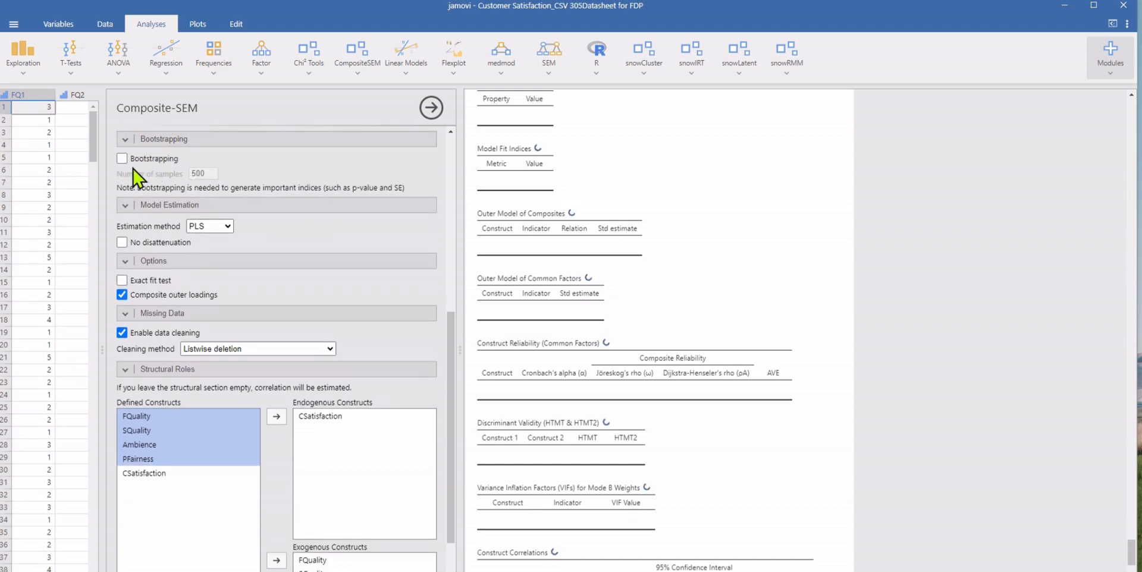
{"action": "left_click", "coordinate": [122, 158]}
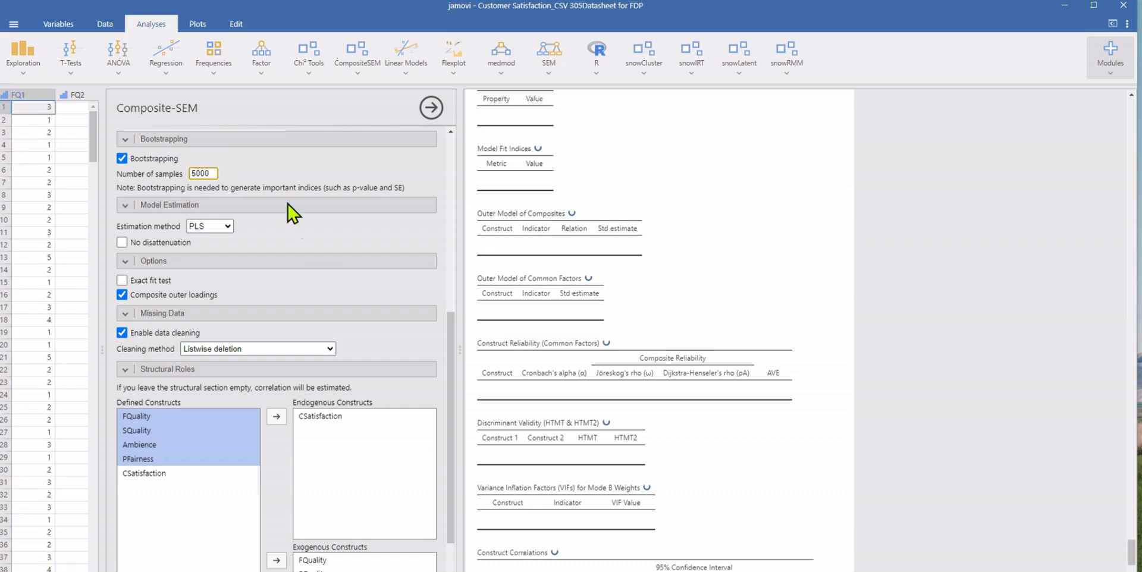
{"action": "type", "text": "0"}
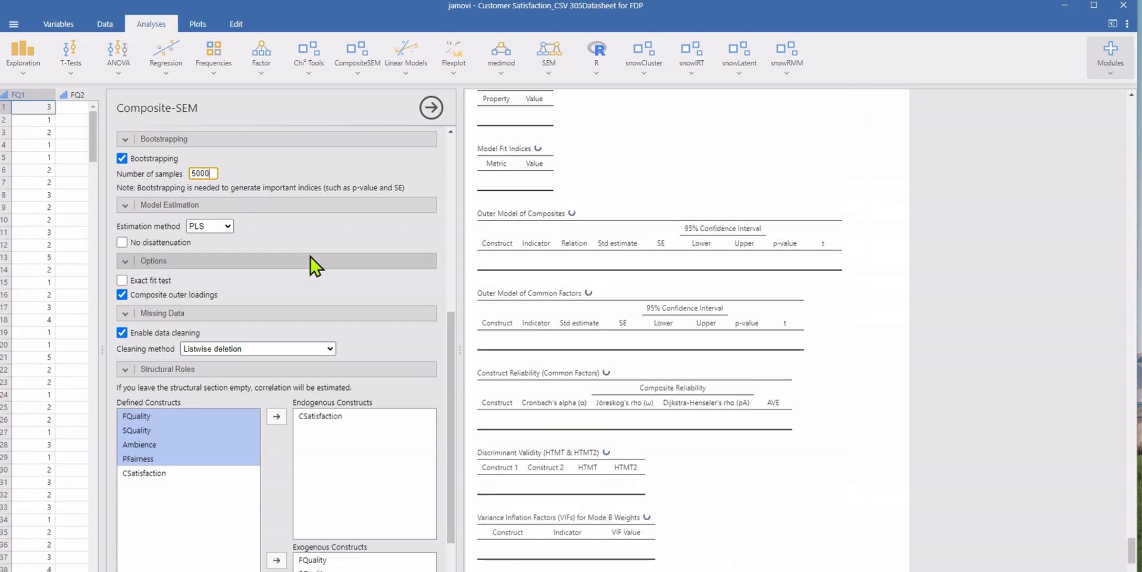
Step: Review the missing-data cleaning methods, keeping listwise deletion, and check the directional paths settings for CSatisfaction
{"action": "scroll", "coordinate": [342, 299], "scroll_direction": "down", "scroll_amount": 3}
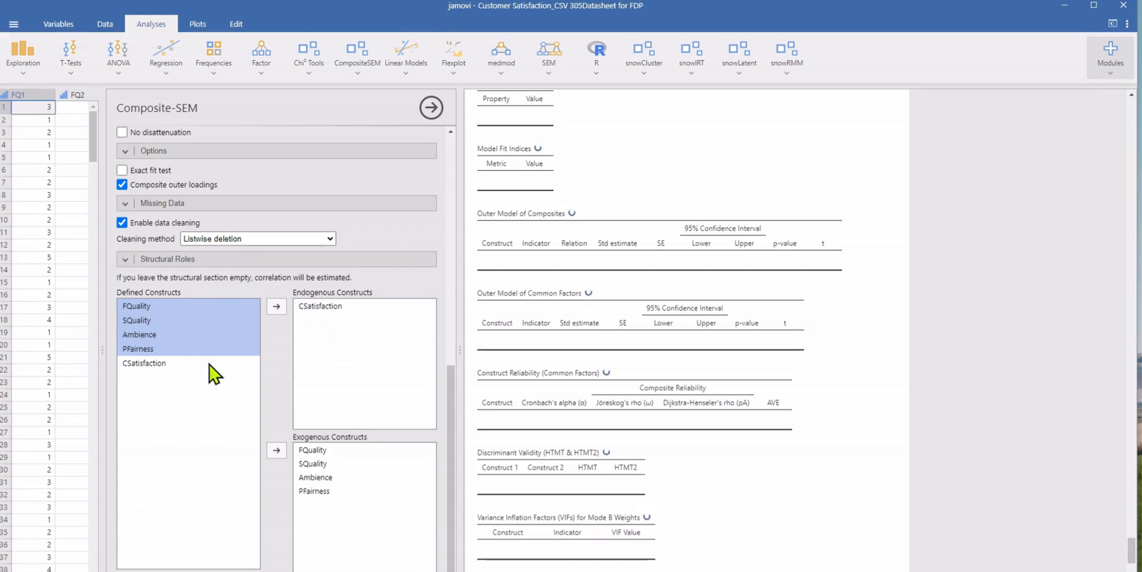
{"action": "scroll", "coordinate": [268, 382], "scroll_direction": "up", "scroll_amount": 3}
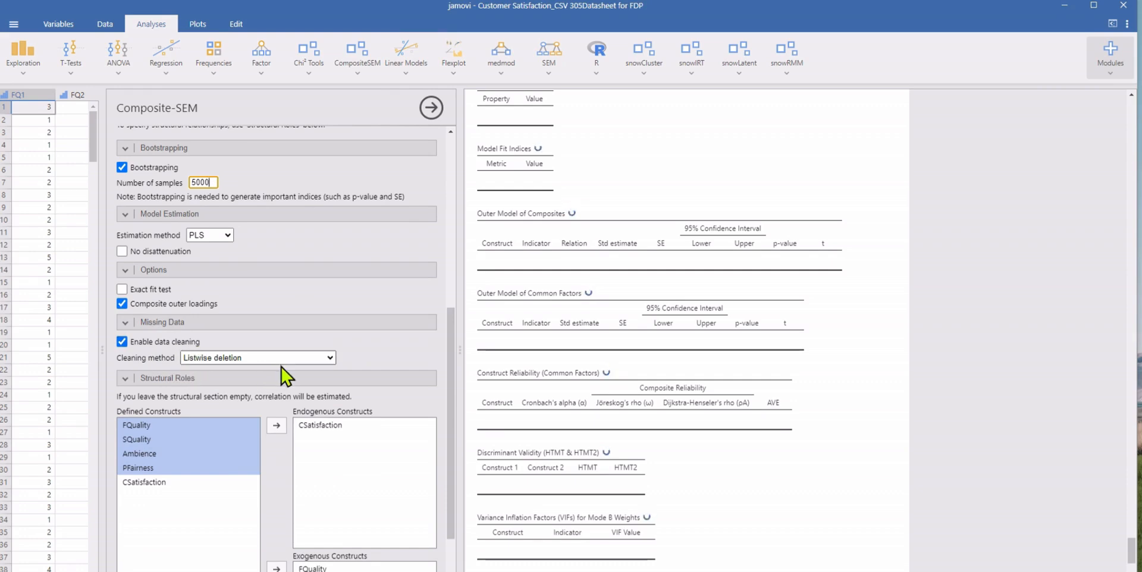
{"action": "left_click", "coordinate": [329, 358]}
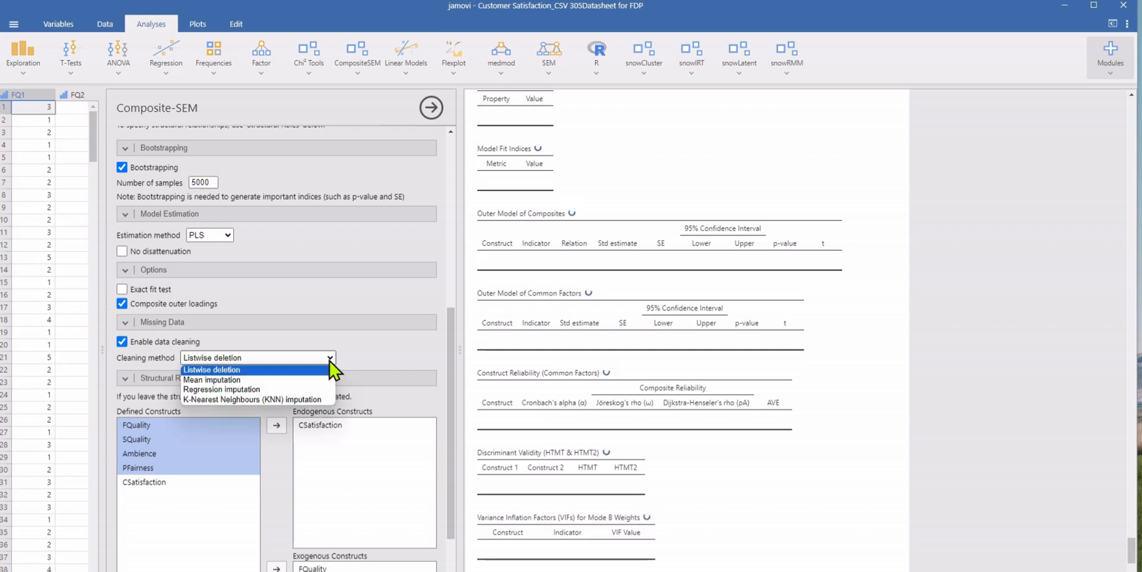
{"action": "left_click", "coordinate": [298, 371]}
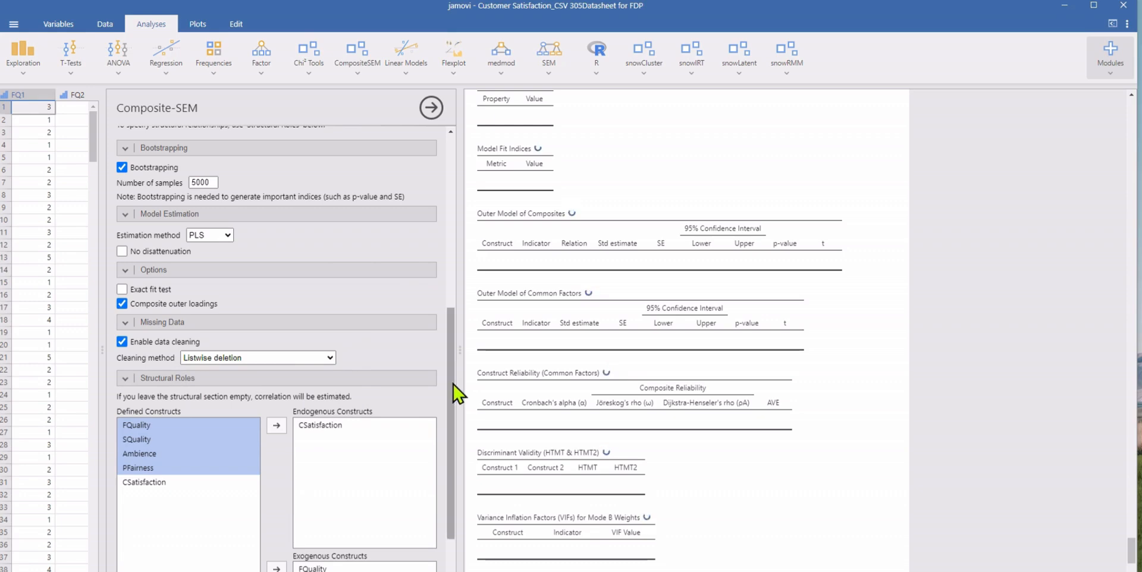
{"action": "scroll", "coordinate": [456, 393], "scroll_direction": "down", "scroll_amount": 3}
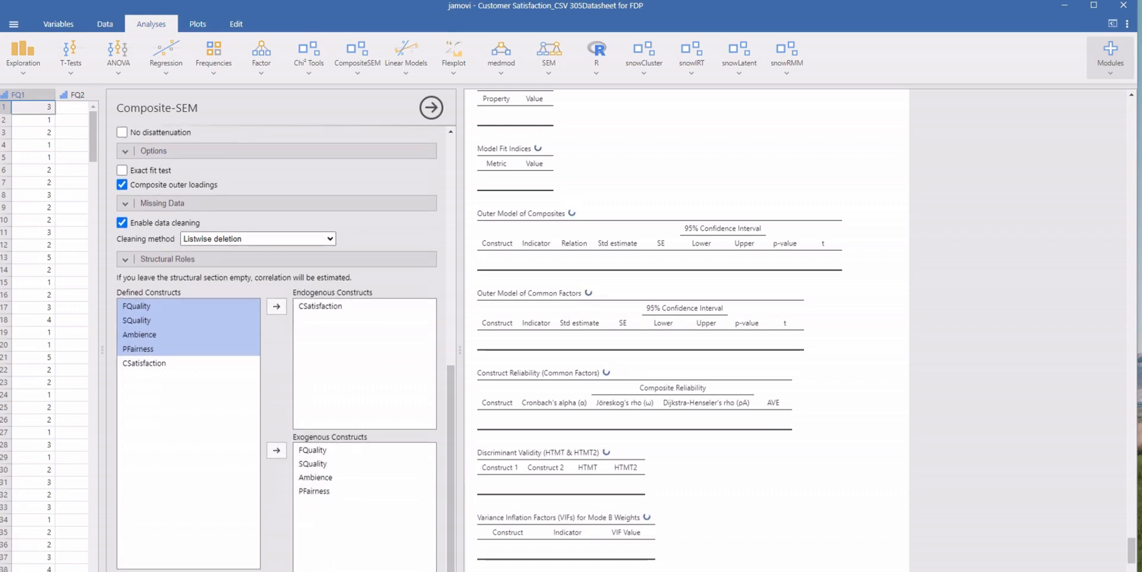
{"action": "scroll", "coordinate": [331, 485], "scroll_direction": "down", "scroll_amount": 3}
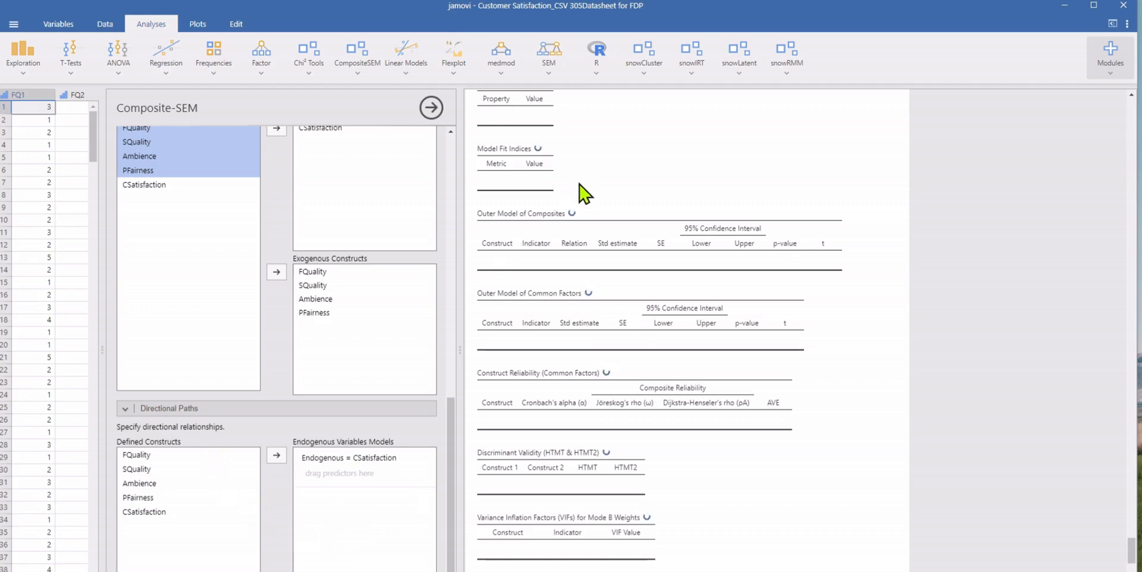
{"action": "scroll", "coordinate": [593, 452], "scroll_direction": "down", "scroll_amount": 3}
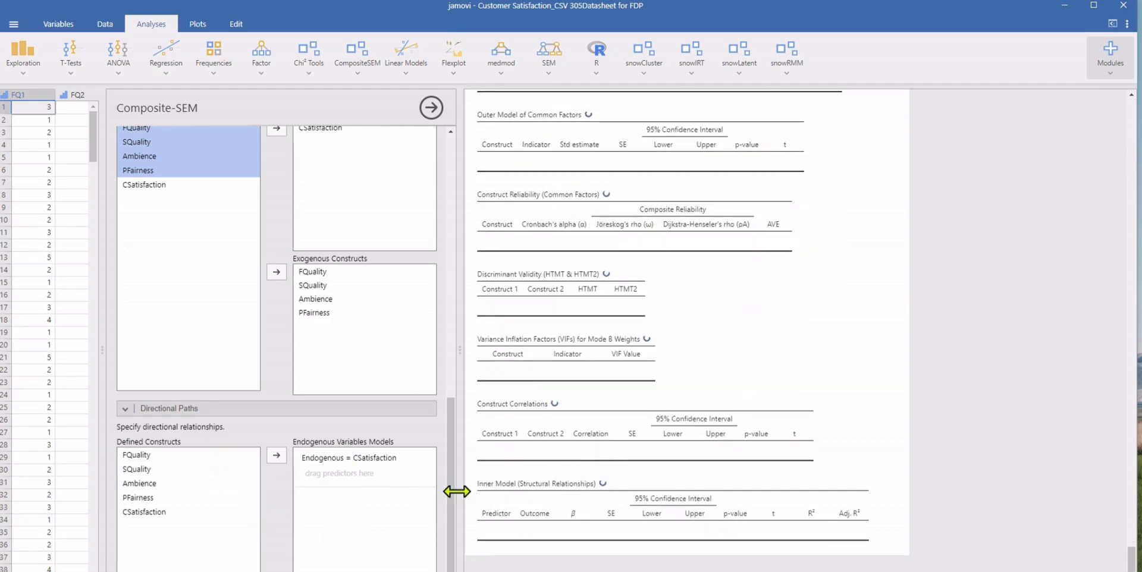
Step: Examine the model information, fit indices and outer model loadings and weights in the CompositeSEM results
{"action": "scroll", "coordinate": [454, 505], "scroll_direction": "down", "scroll_amount": 1}
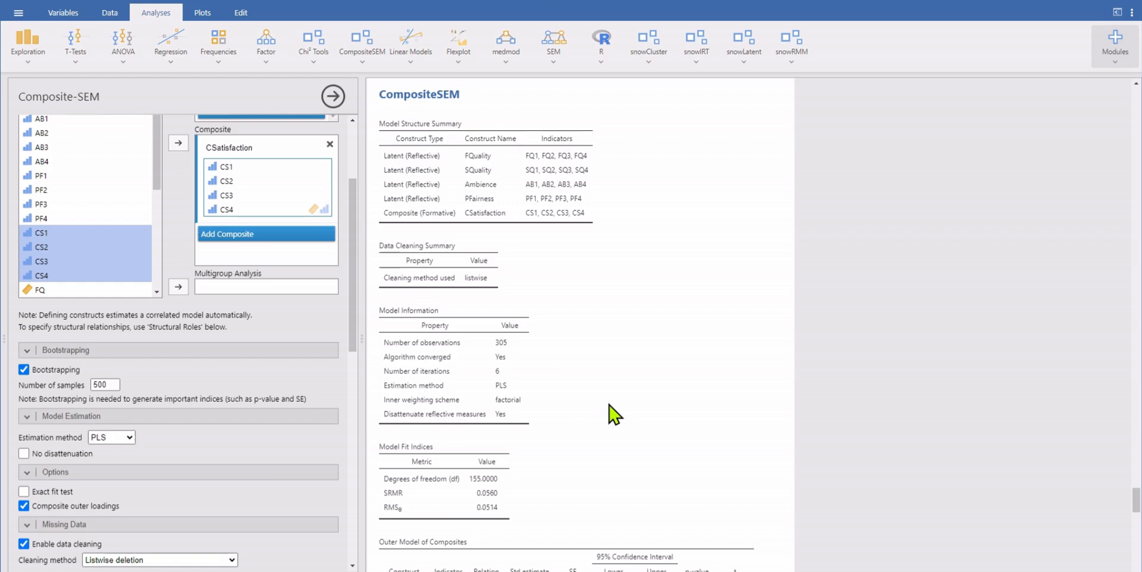
{"action": "scroll", "coordinate": [609, 406], "scroll_direction": "down", "scroll_amount": 4}
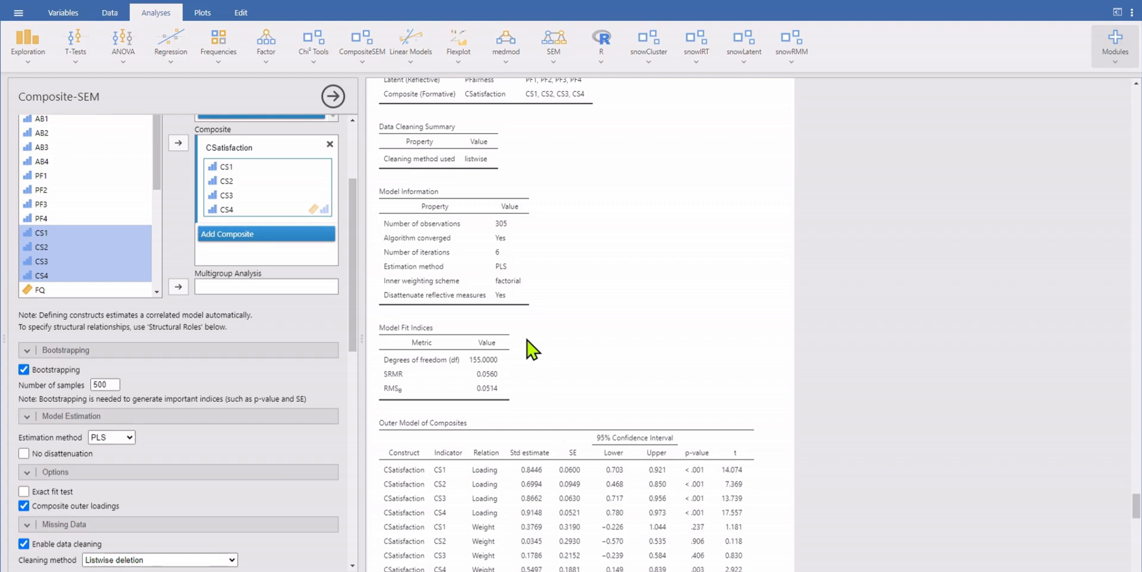
{"action": "left_click", "coordinate": [554, 60]}
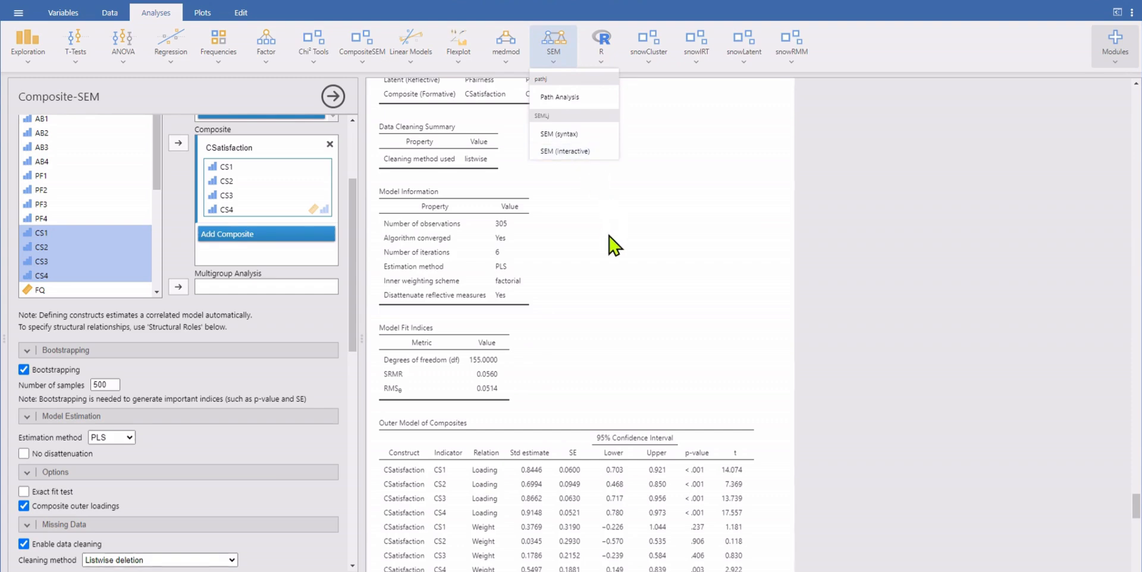
{"action": "left_click", "coordinate": [615, 244]}
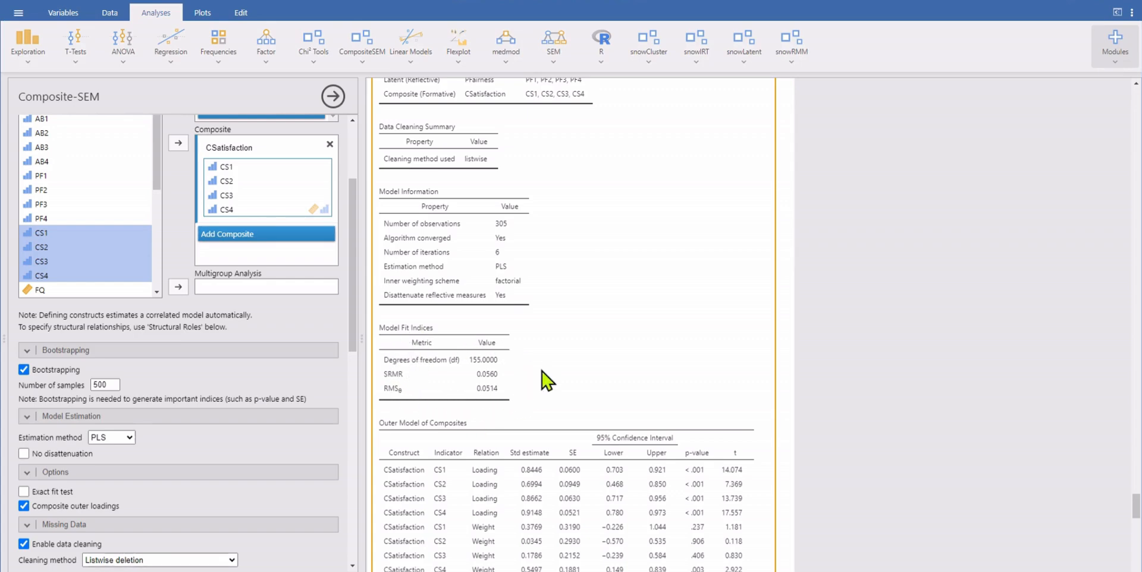
{"action": "scroll", "coordinate": [648, 313], "scroll_direction": "down", "scroll_amount": 5}
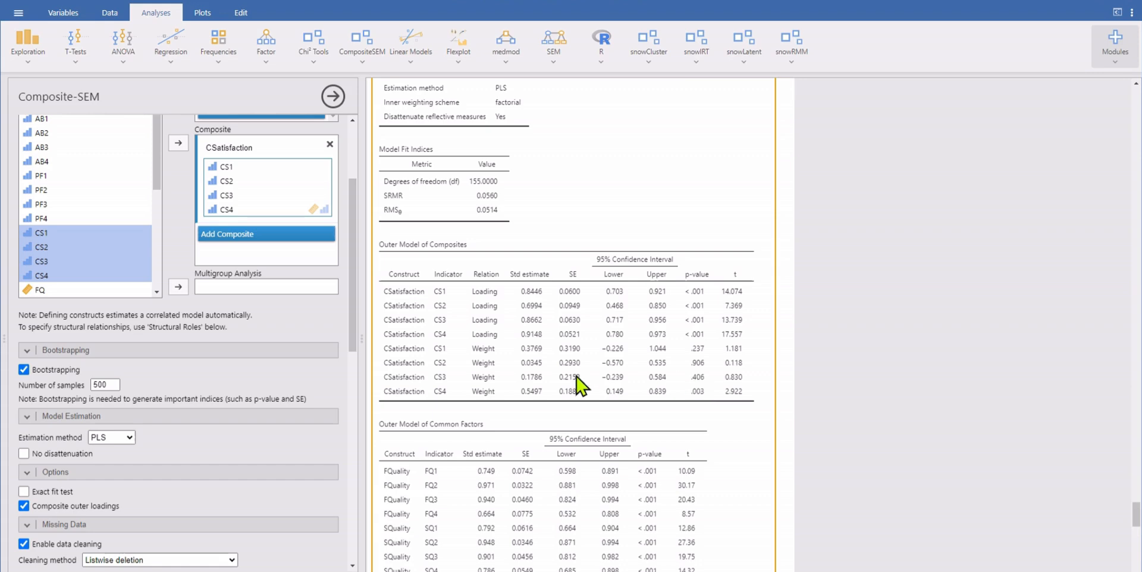
{"action": "scroll", "coordinate": [631, 374], "scroll_direction": "down", "scroll_amount": 5}
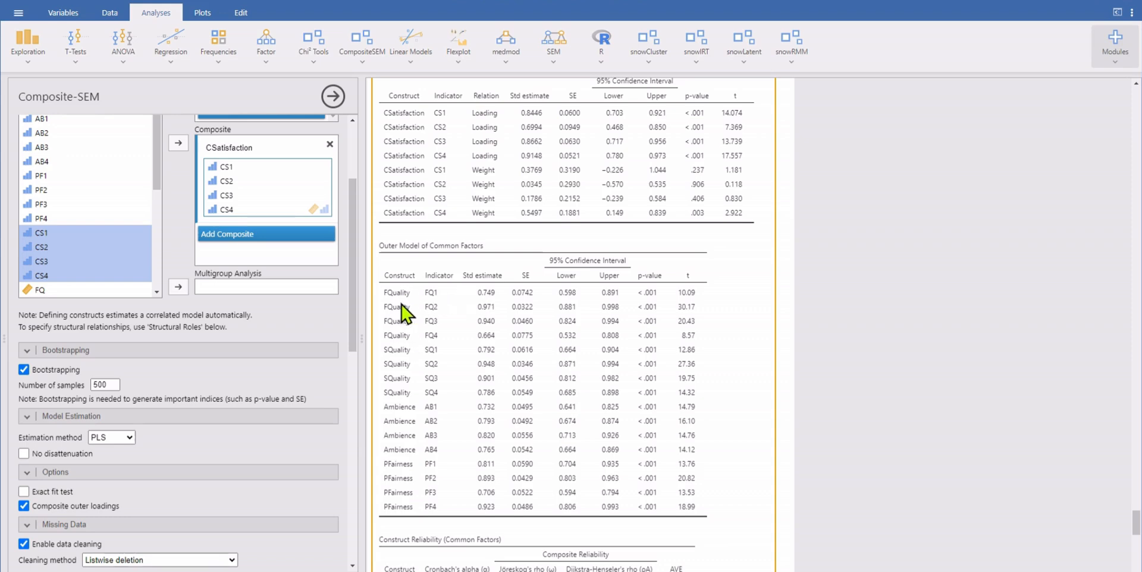
{"action": "scroll", "coordinate": [720, 434], "scroll_direction": "down", "scroll_amount": 3}
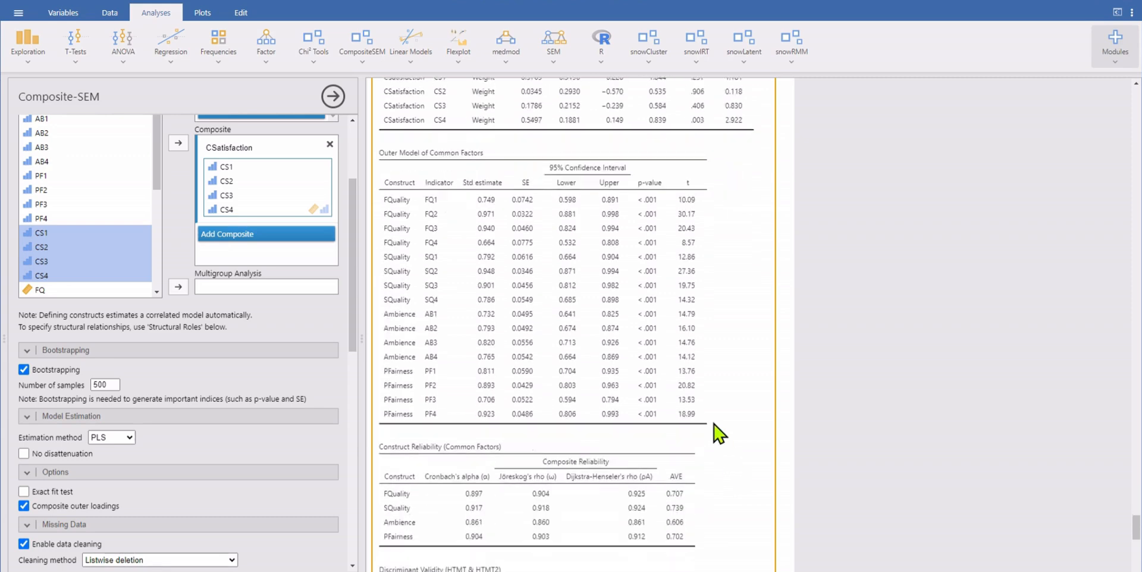
Step: Examine construct reliability, HTMT discriminant validity, VIF values and construct correlations, comparing them with the outer model tables
{"action": "scroll", "coordinate": [720, 435], "scroll_direction": "down", "scroll_amount": 6}
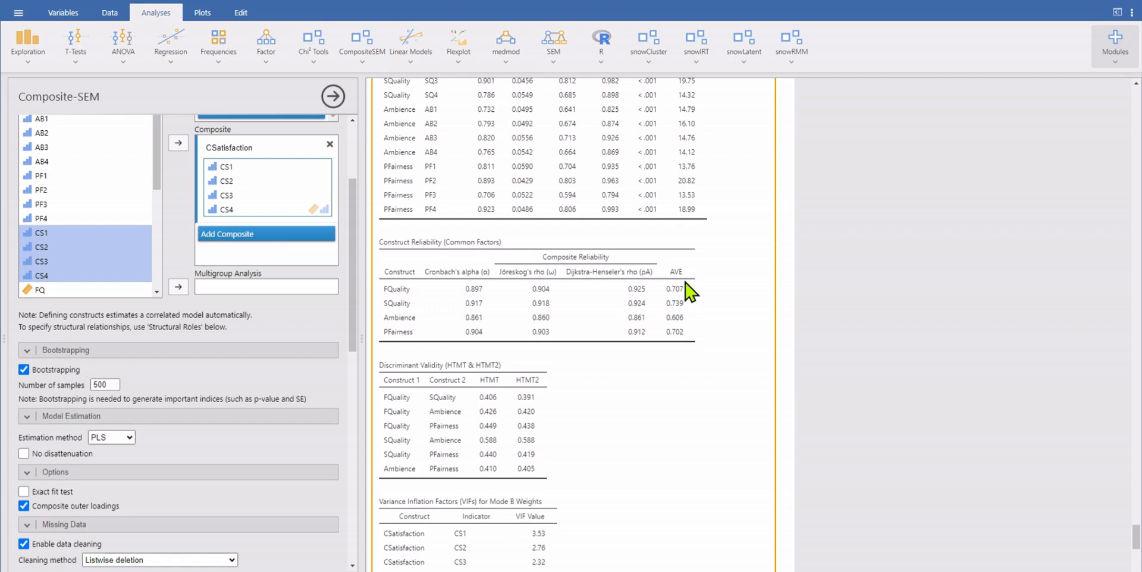
{"action": "scroll", "coordinate": [610, 422], "scroll_direction": "down", "scroll_amount": 3}
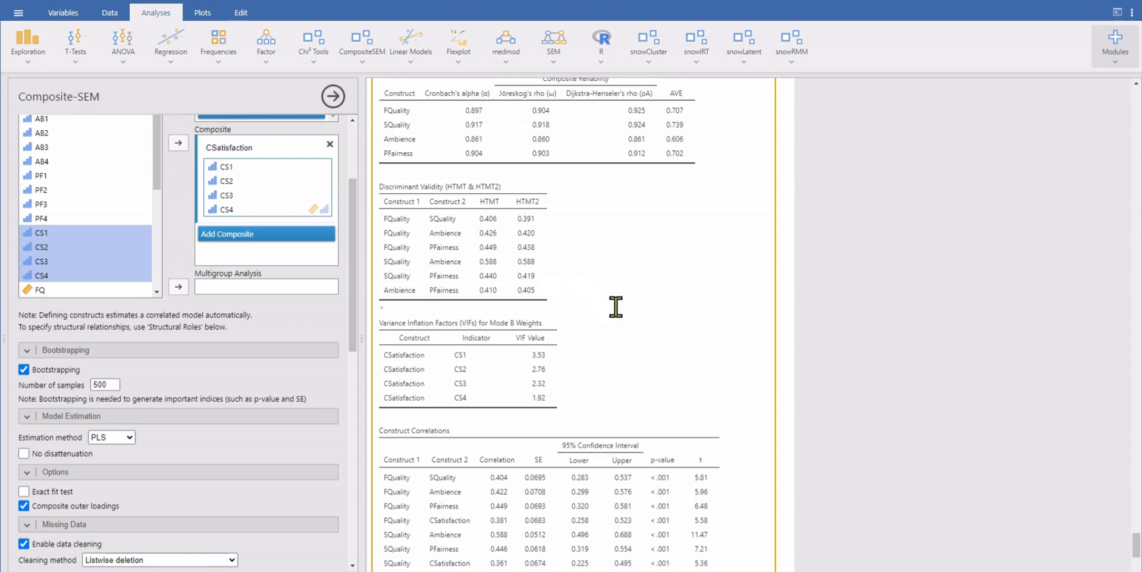
{"action": "scroll", "coordinate": [607, 298], "scroll_direction": "down", "scroll_amount": 2}
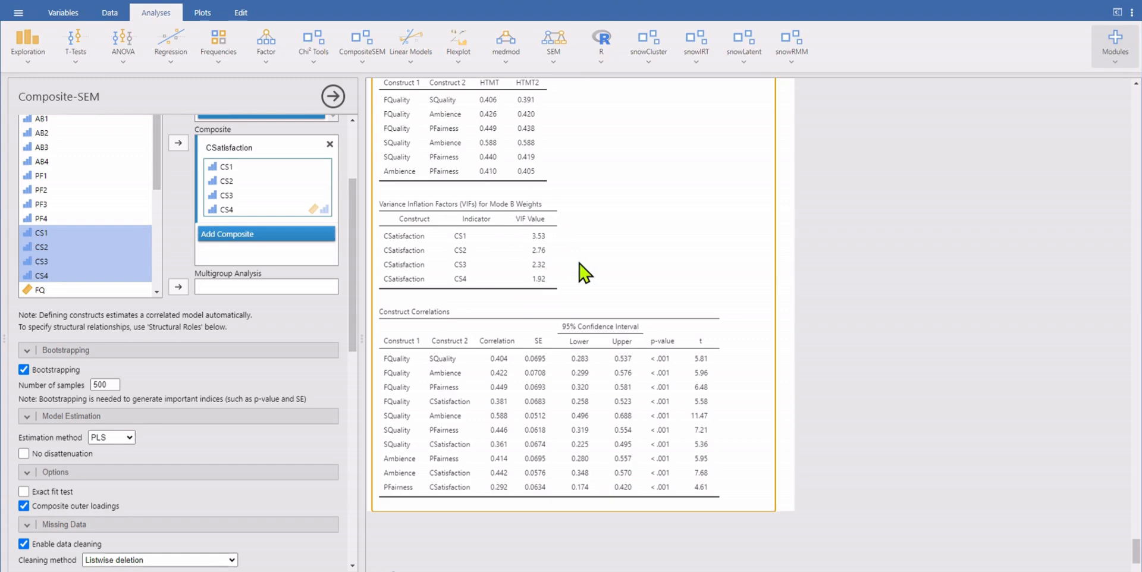
{"action": "scroll", "coordinate": [604, 262], "scroll_direction": "up", "scroll_amount": 5}
{"action": "scroll", "coordinate": [613, 262], "scroll_direction": "up", "scroll_amount": 4}
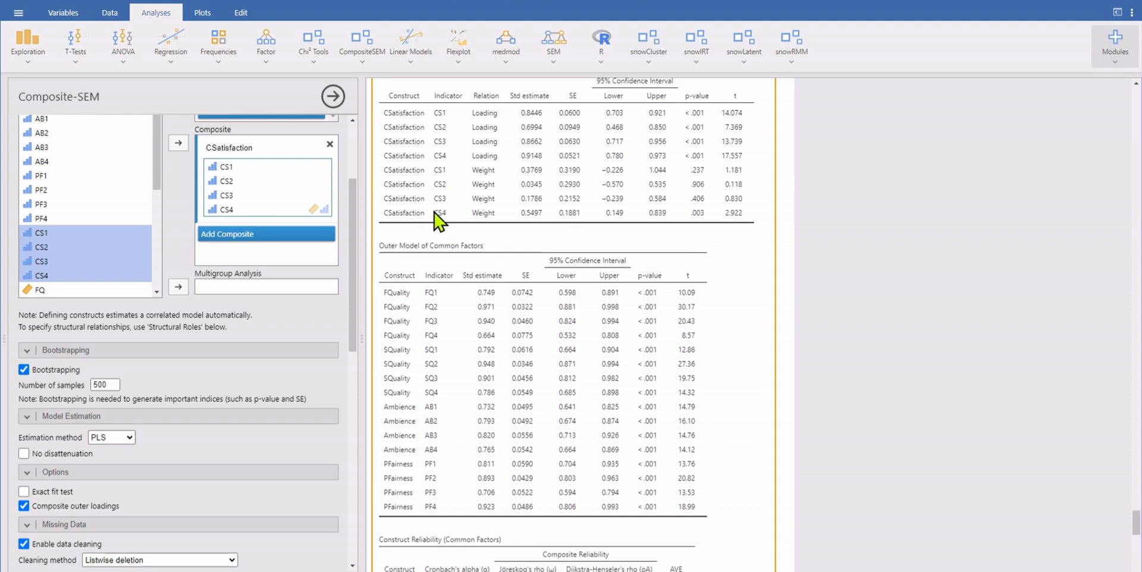
{"action": "scroll", "coordinate": [458, 229], "scroll_direction": "down", "scroll_amount": 3}
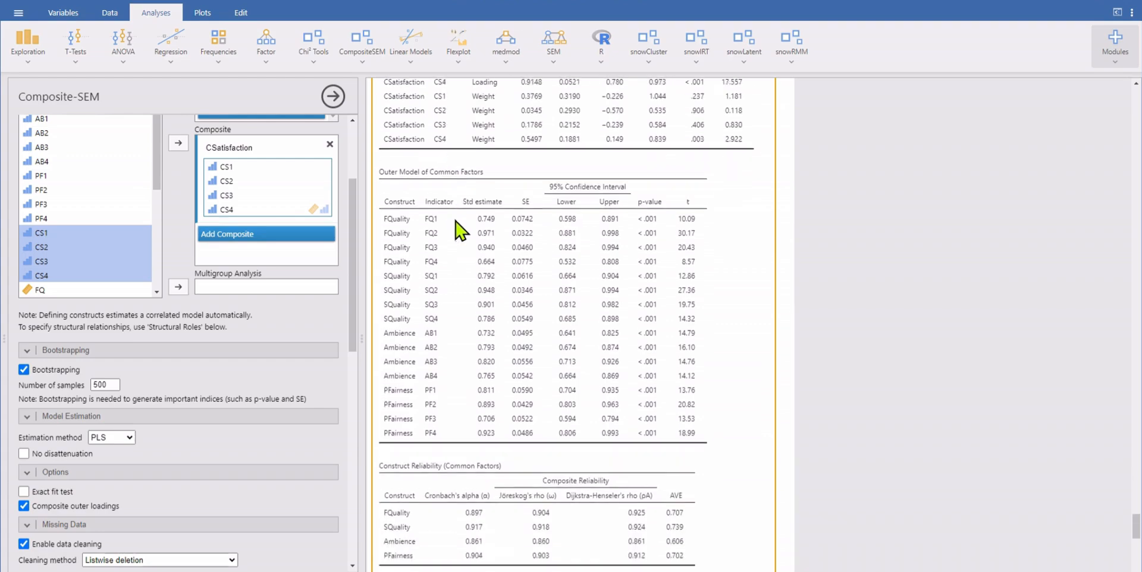
{"action": "scroll", "coordinate": [459, 229], "scroll_direction": "down", "scroll_amount": 10}
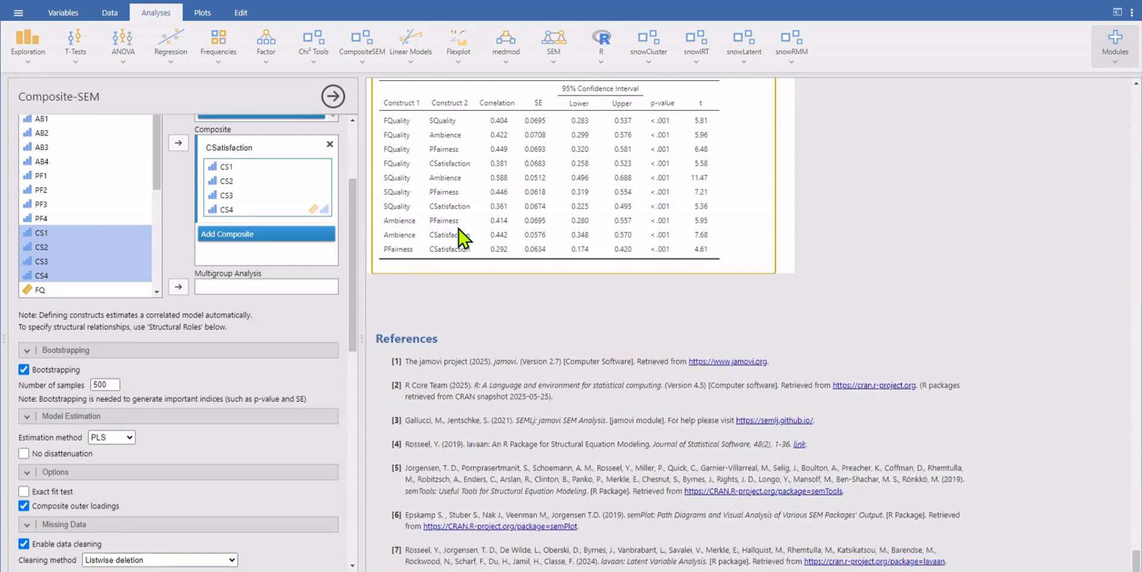
{"action": "scroll", "coordinate": [463, 237], "scroll_direction": "up", "scroll_amount": 3}
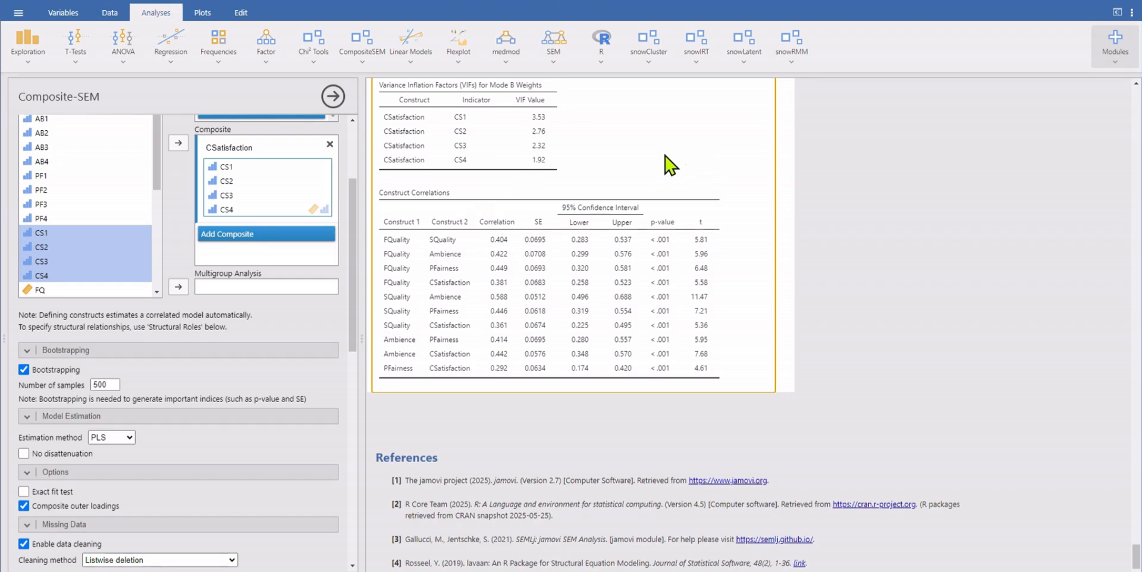
{"action": "scroll", "coordinate": [664, 176], "scroll_direction": "up", "scroll_amount": 3}
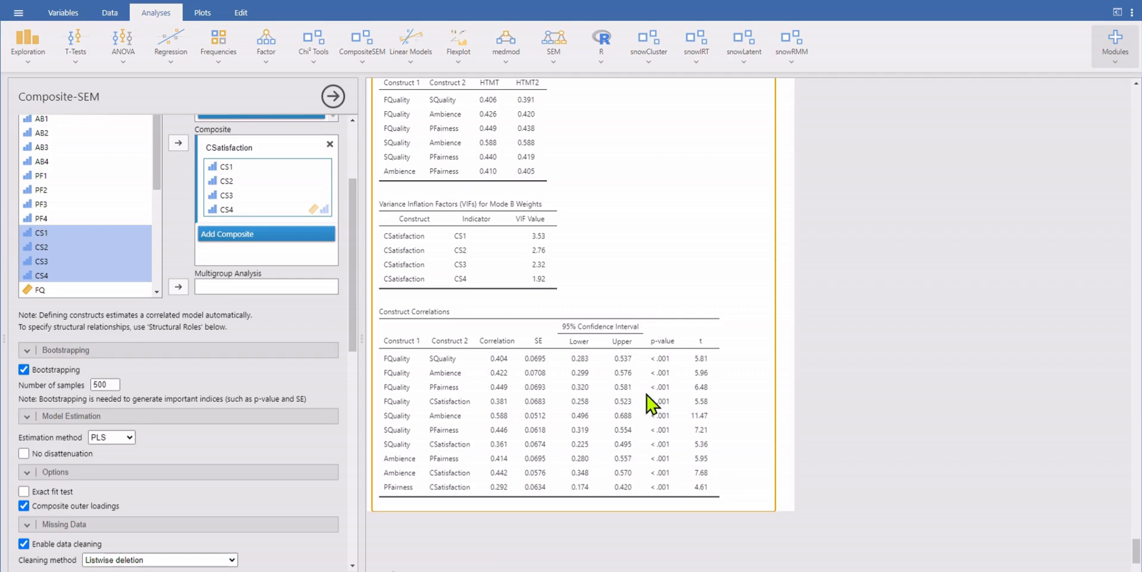
Step: Set FQuality, SQuality, Ambience and PFairness as predictors of CSatisfaction in the directional paths, and enable out-of-sample predictive power
{"action": "scroll", "coordinate": [652, 403], "scroll_direction": "down", "scroll_amount": 2}
{"action": "scroll", "coordinate": [288, 460], "scroll_direction": "down", "scroll_amount": 5}
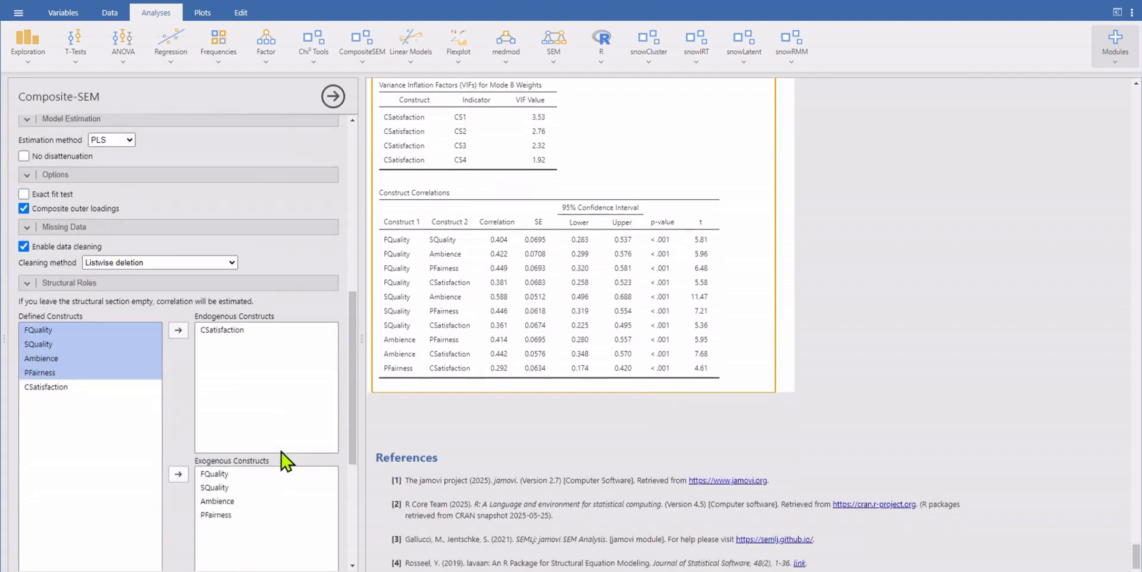
{"action": "scroll", "coordinate": [288, 460], "scroll_direction": "down", "scroll_amount": 4}
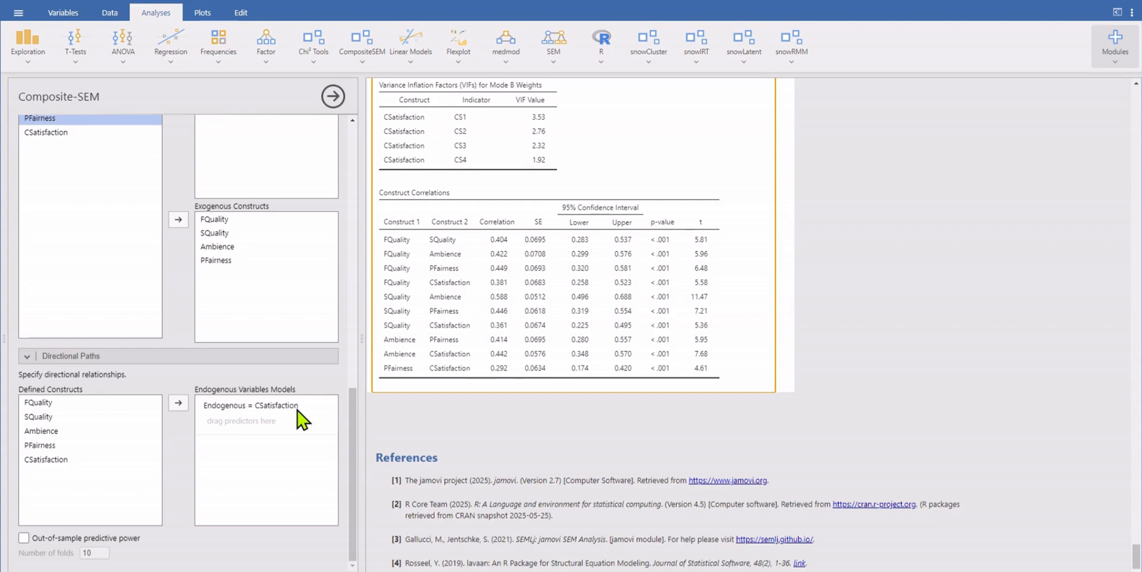
{"action": "left_click", "coordinate": [37, 417]}
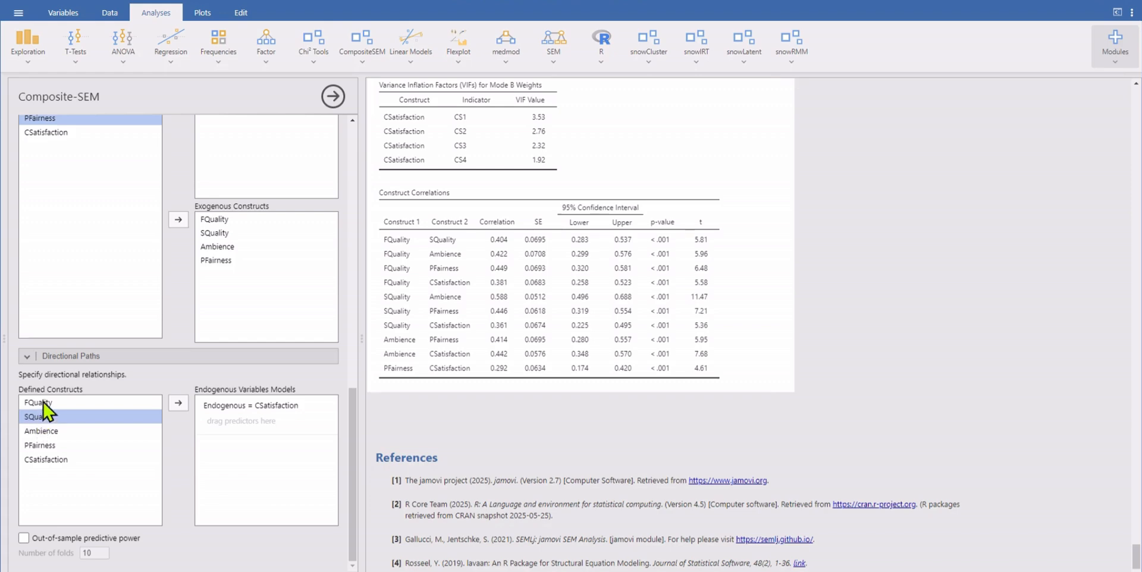
{"action": "left_click", "coordinate": [37, 403]}
{"action": "left_click", "coordinate": [178, 403]}
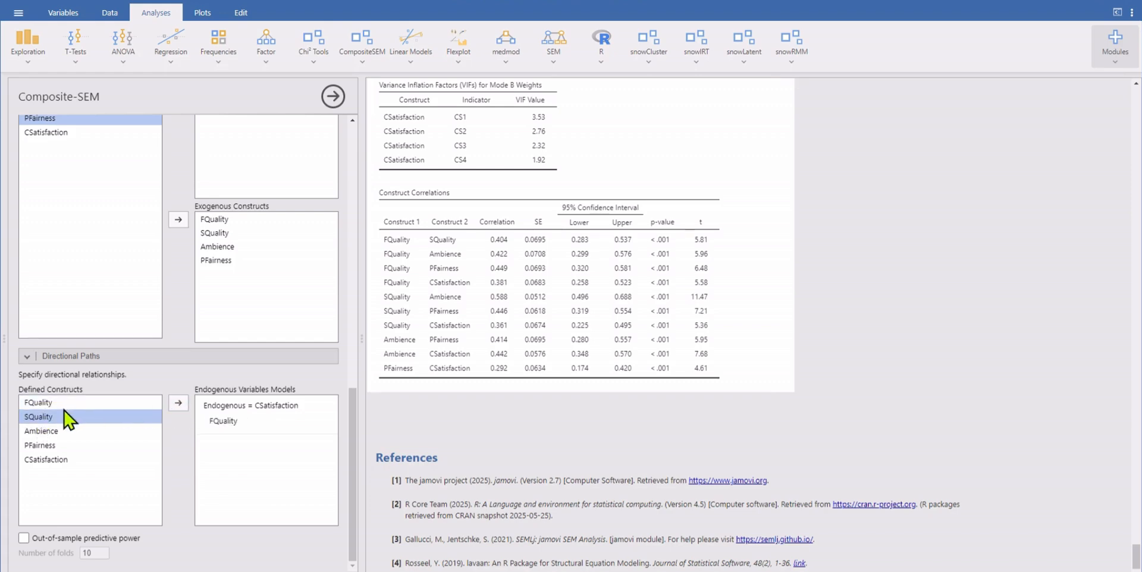
{"action": "left_click", "coordinate": [178, 404]}
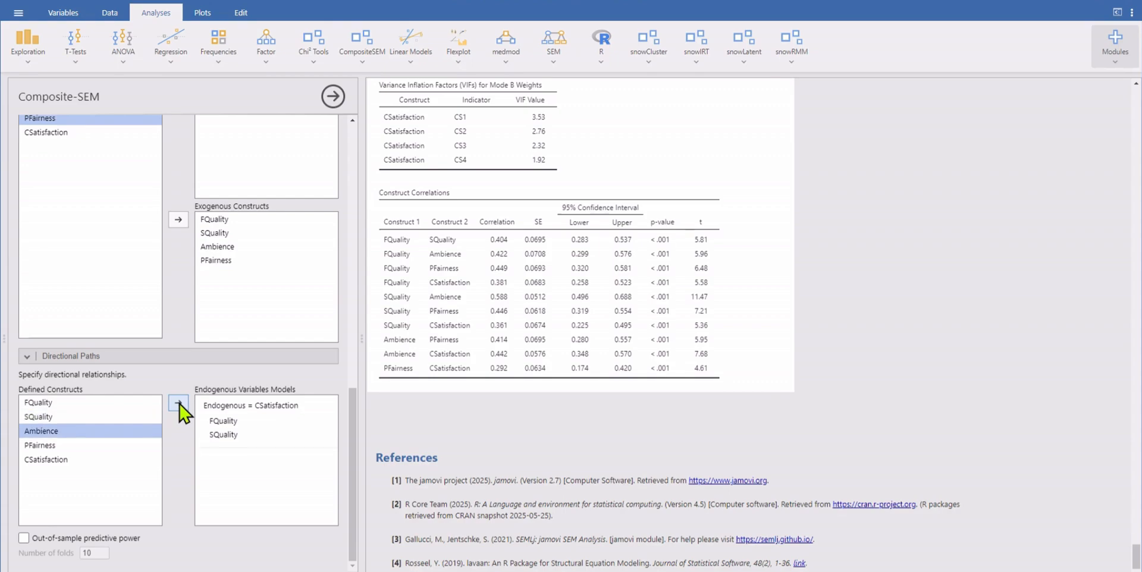
{"action": "left_click", "coordinate": [178, 404]}
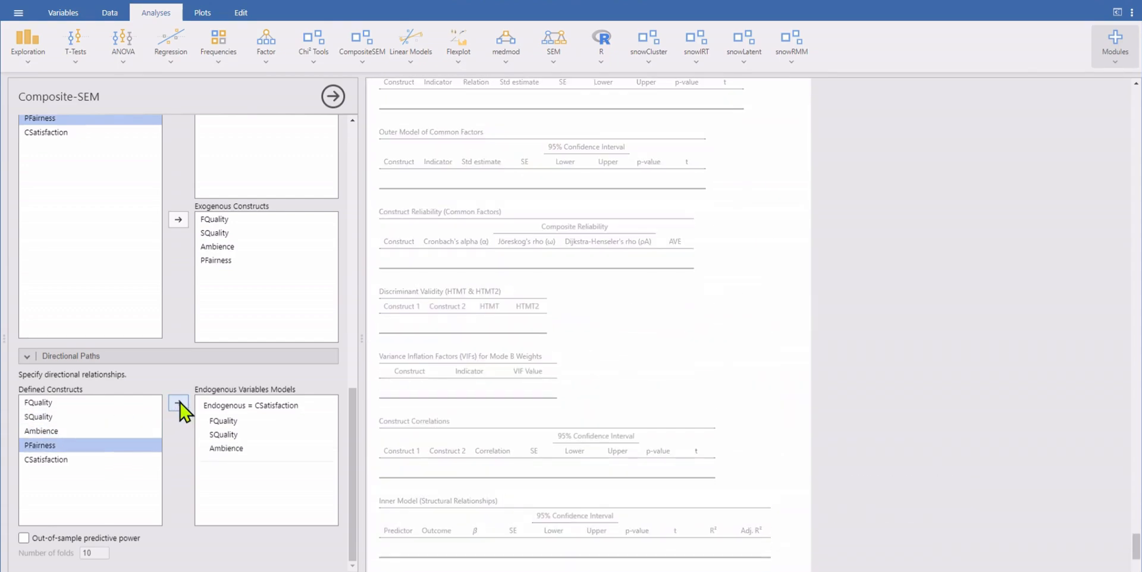
{"action": "left_click", "coordinate": [179, 404]}
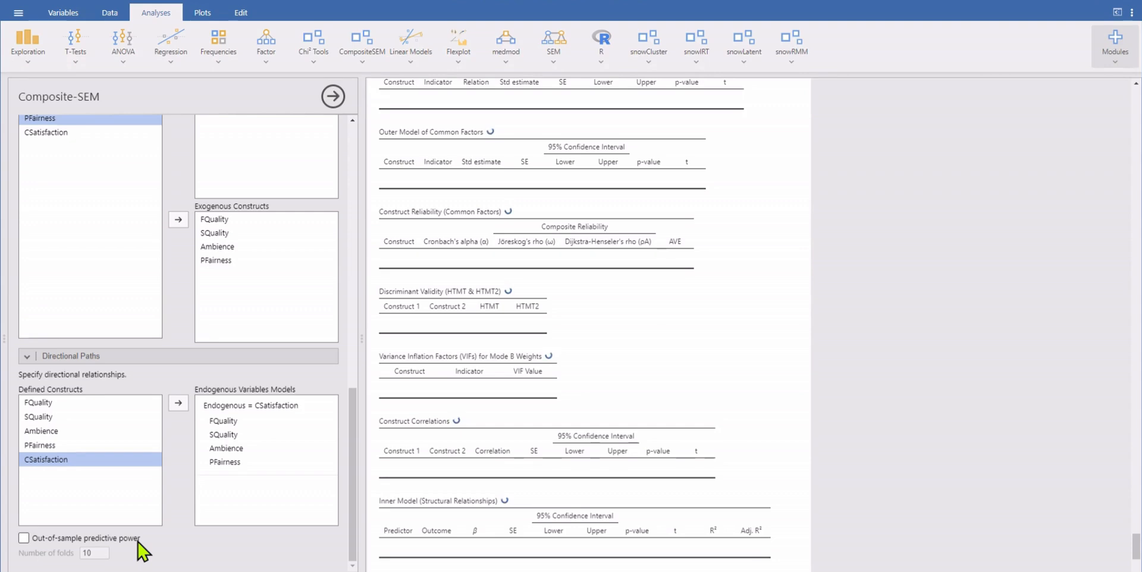
{"action": "left_click", "coordinate": [24, 538]}
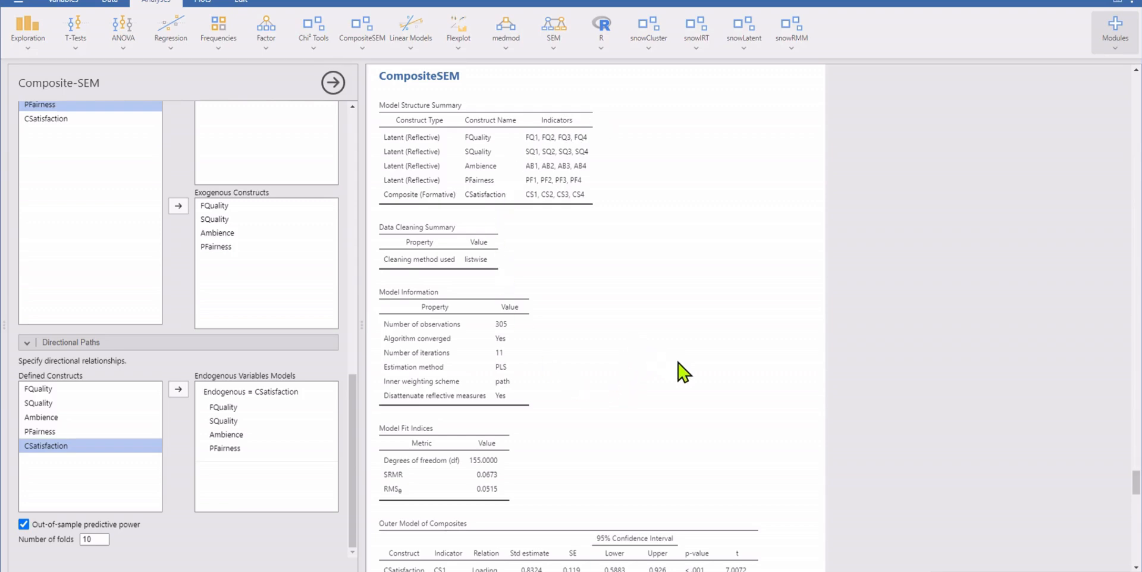
Step: Examine the updated CompositeSEM results down to the inner model's structural relationships and out-of-sample predictive power table
{"action": "scroll", "coordinate": [679, 363], "scroll_direction": "down", "scroll_amount": 4}
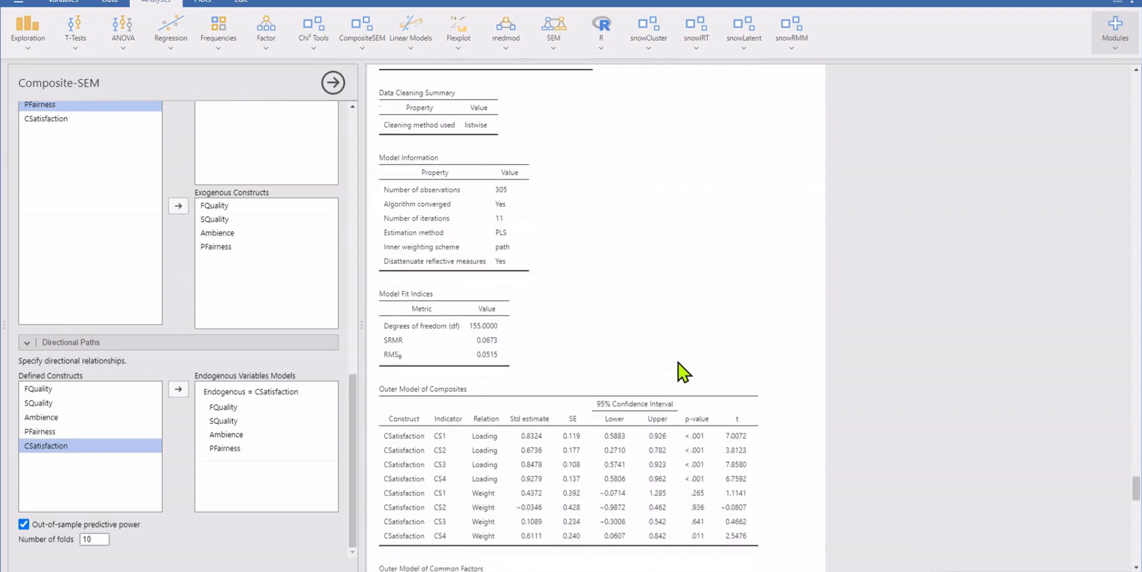
{"action": "scroll", "coordinate": [679, 363], "scroll_direction": "down", "scroll_amount": 4}
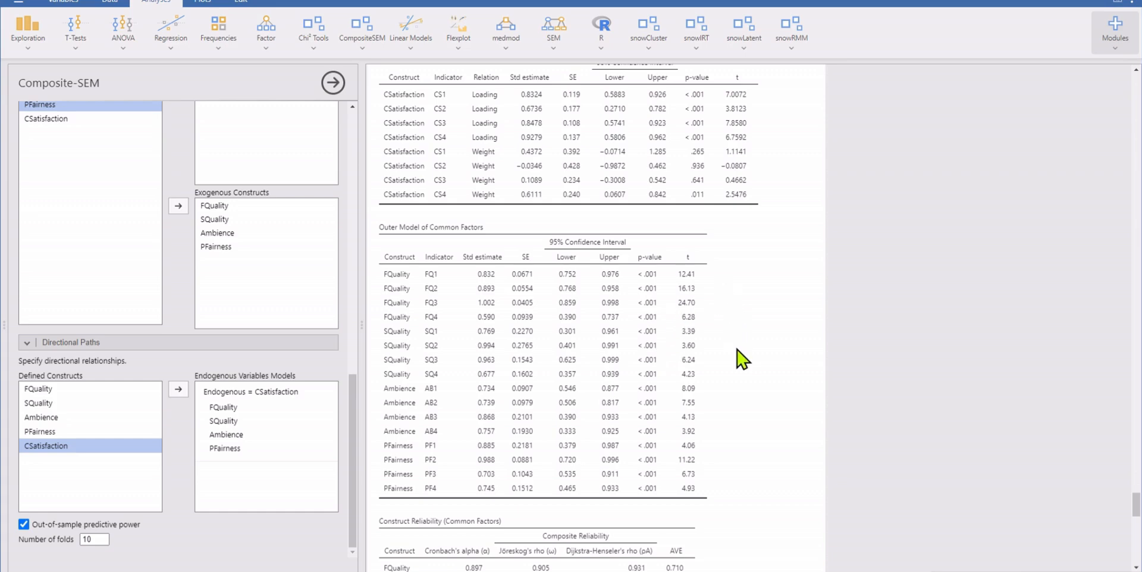
{"action": "scroll", "coordinate": [738, 351], "scroll_direction": "down", "scroll_amount": 4}
{"action": "scroll", "coordinate": [742, 359], "scroll_direction": "down", "scroll_amount": 10}
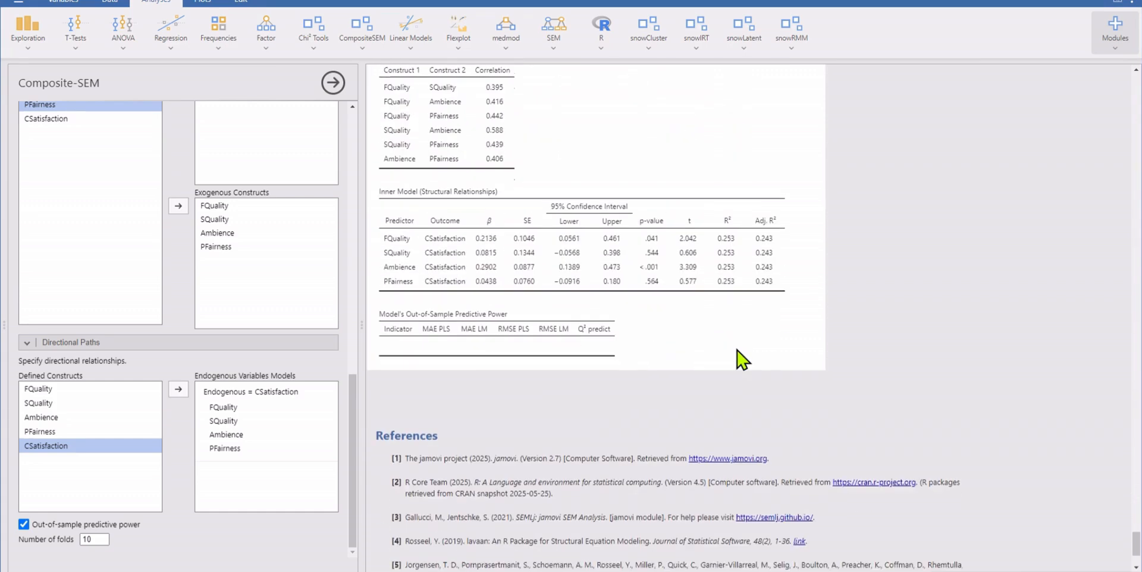
{"action": "scroll", "coordinate": [740, 359], "scroll_direction": "up", "scroll_amount": 2}
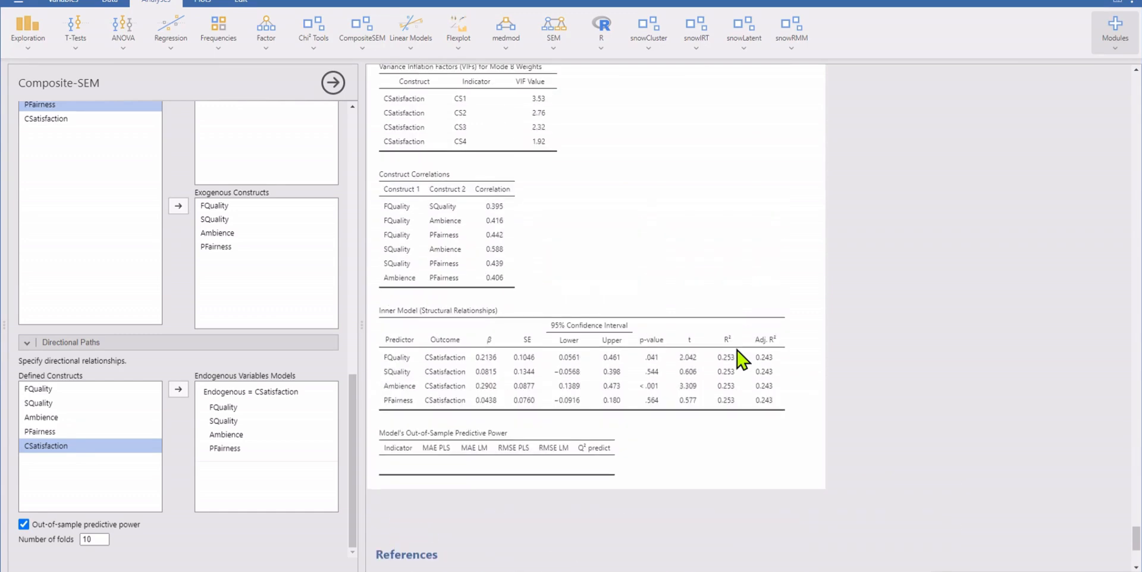